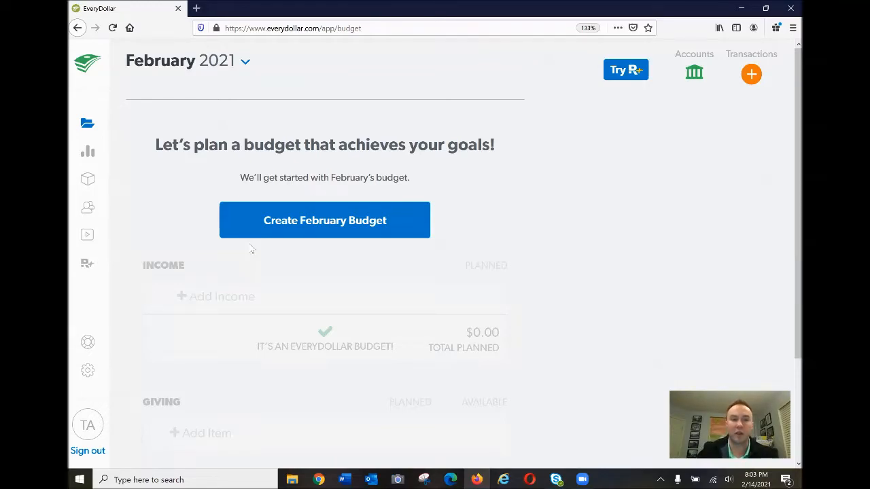
Step: Create the February 2021 budget and look over its first category groups, closing the Paycheck 1 entry
click(316, 224)
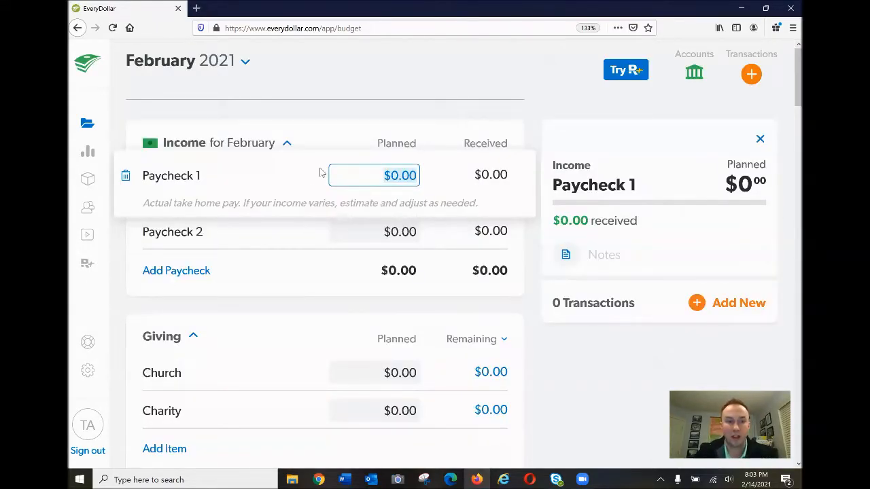
scroll(312, 198, down, 5)
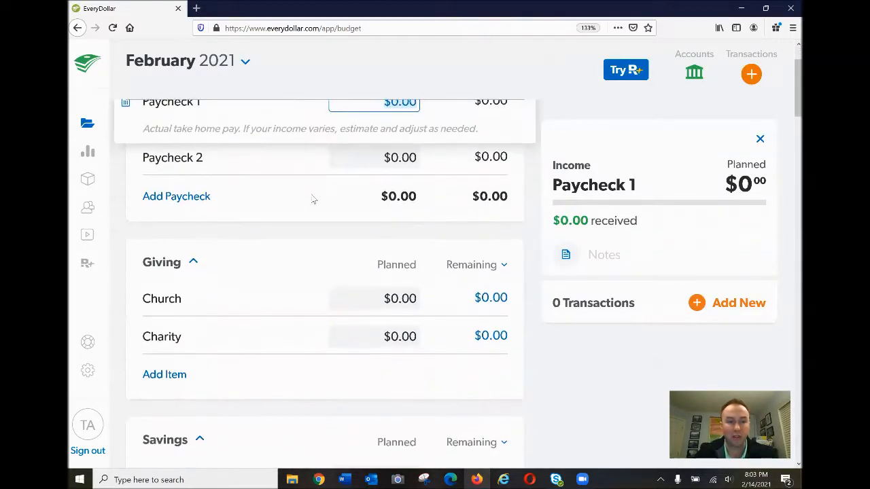
scroll(313, 199, down, 5)
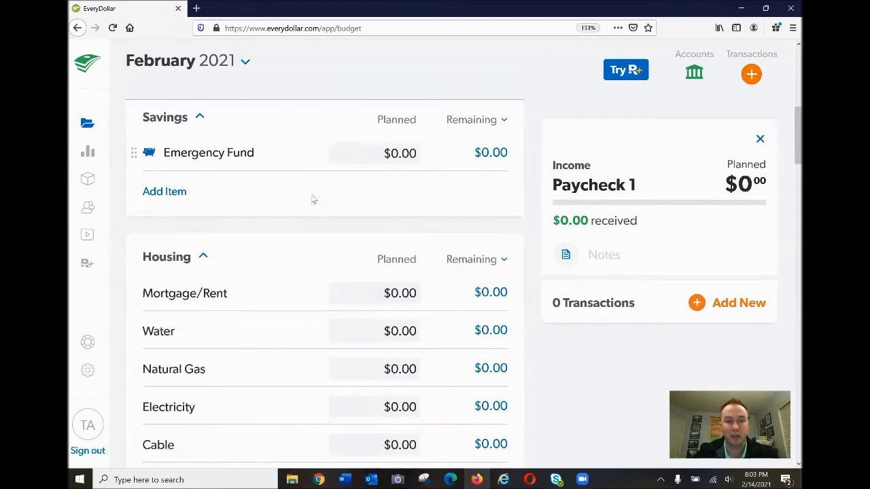
scroll(312, 198, down, 1)
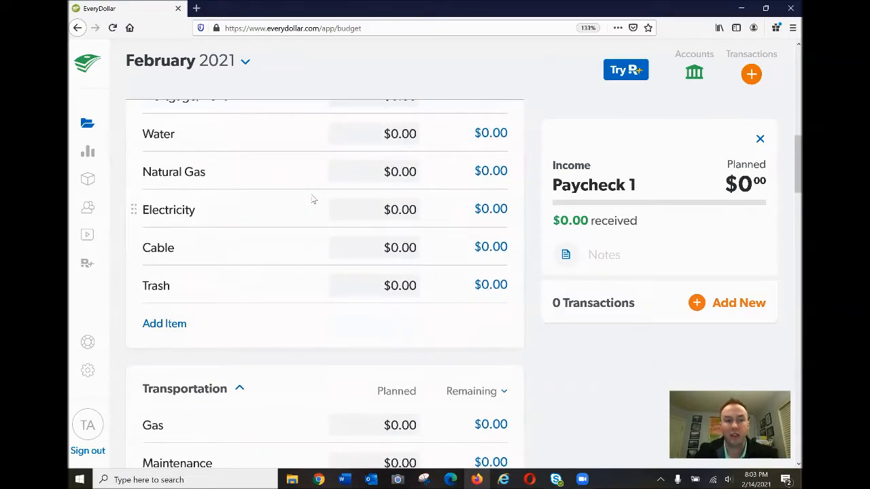
scroll(313, 198, up, 8)
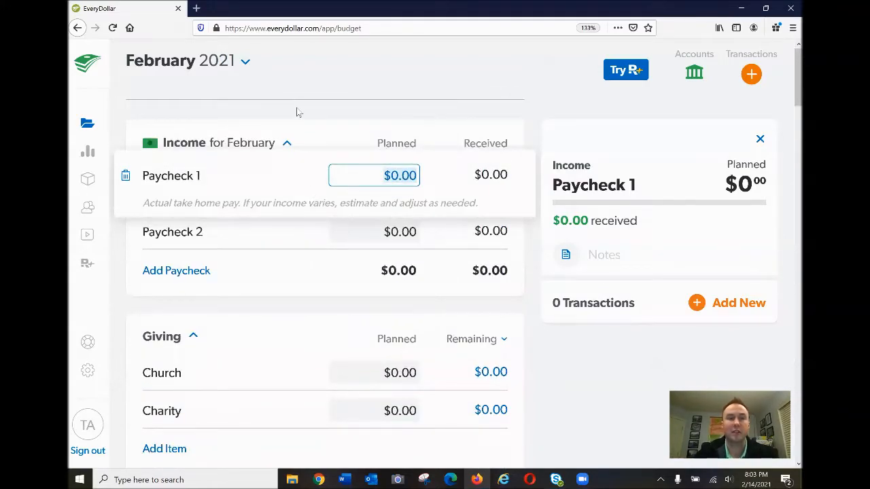
click(289, 108)
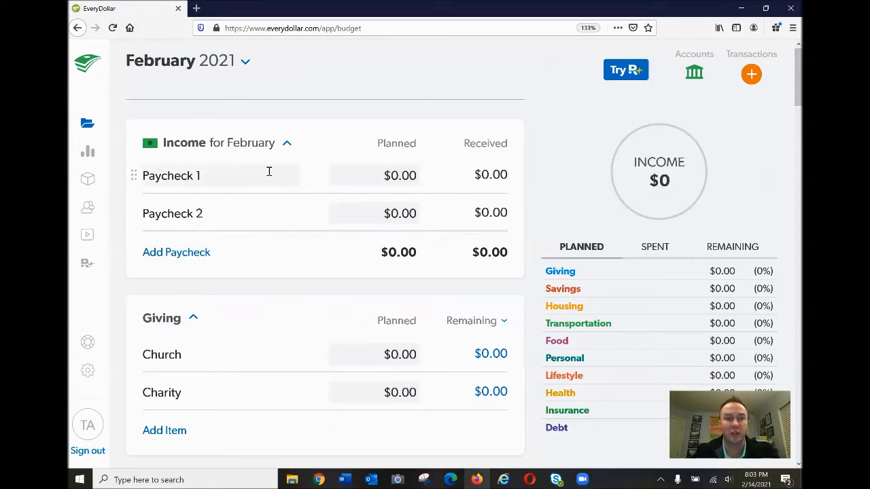
Step: Set the planned income for both Paycheck 1 and Paycheck 2 to $800.00
click(341, 174)
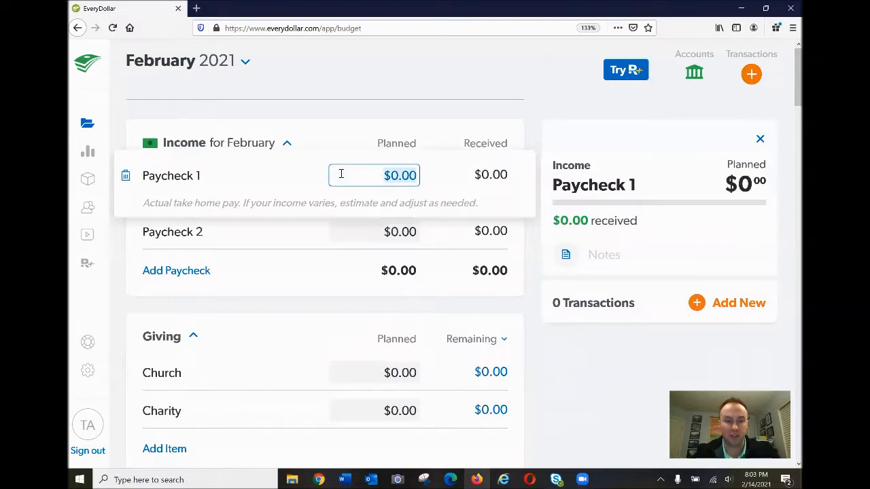
text(800.00)
key(Tab)
click(376, 219)
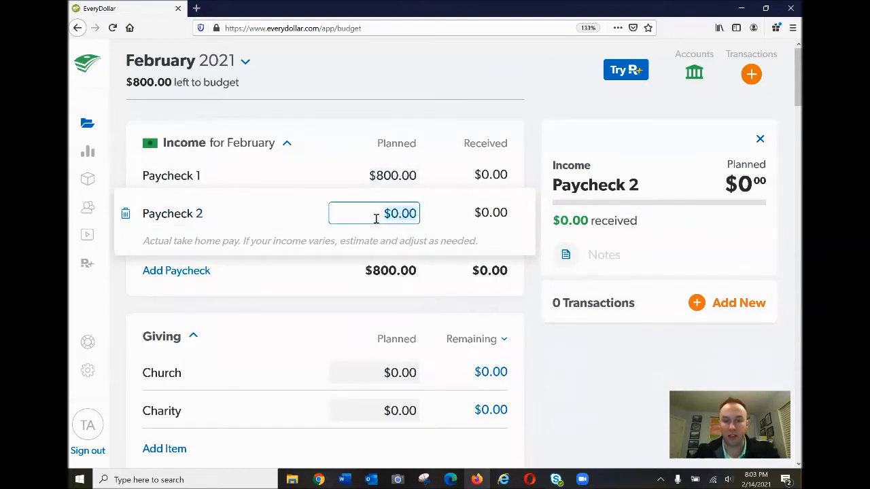
text(8.)
key(BackSpace)
text(00.00)
key(Return)
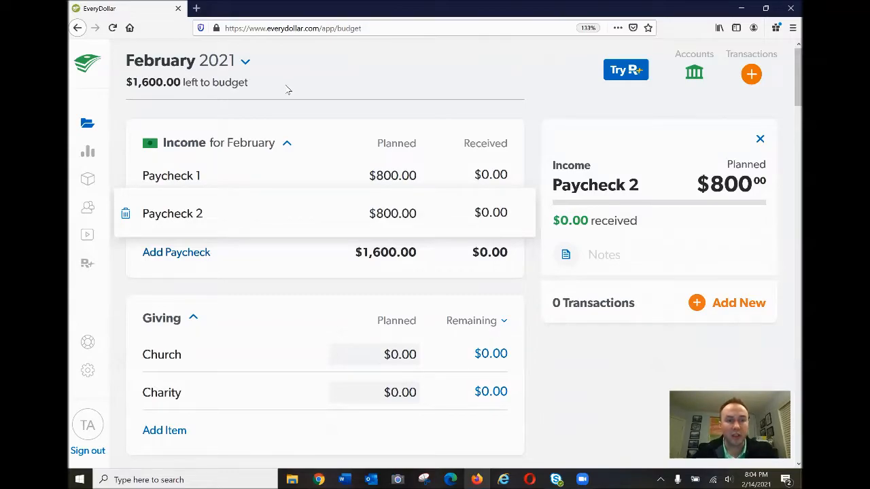
Step: In the Giving group, plan $25.00 for Church and $10.00 for Charity
scroll(285, 92, down, 2)
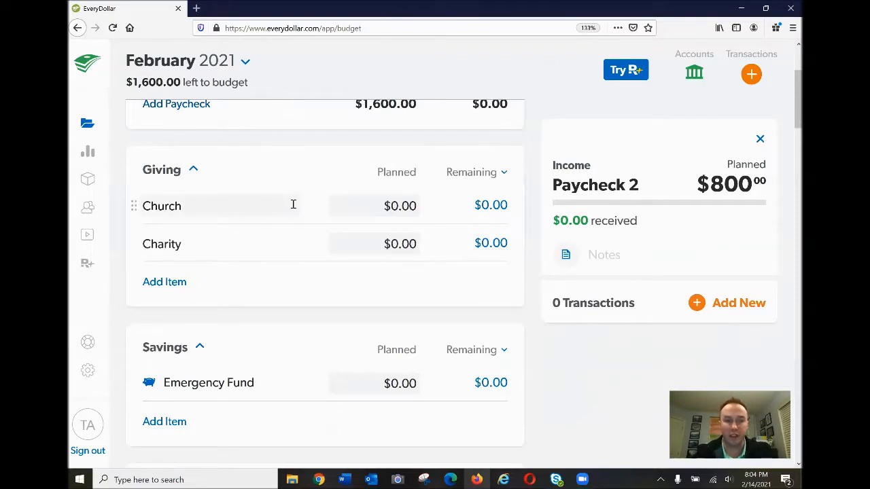
click(356, 202)
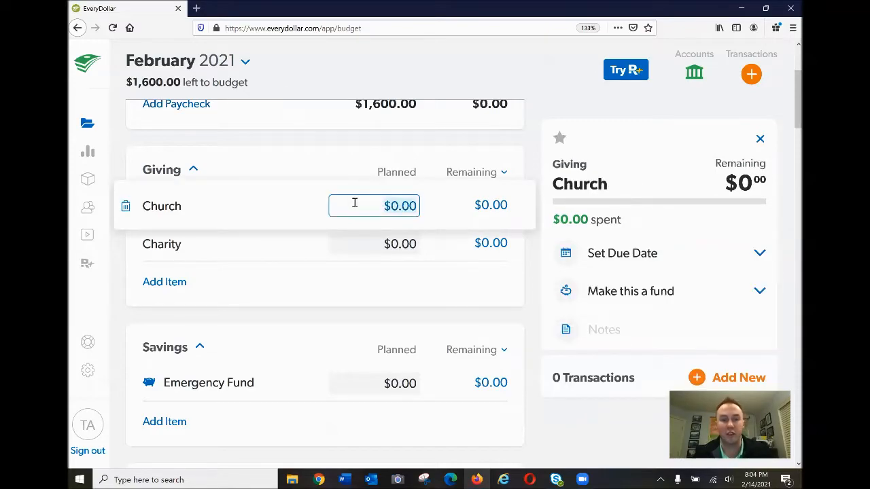
text(25.00)
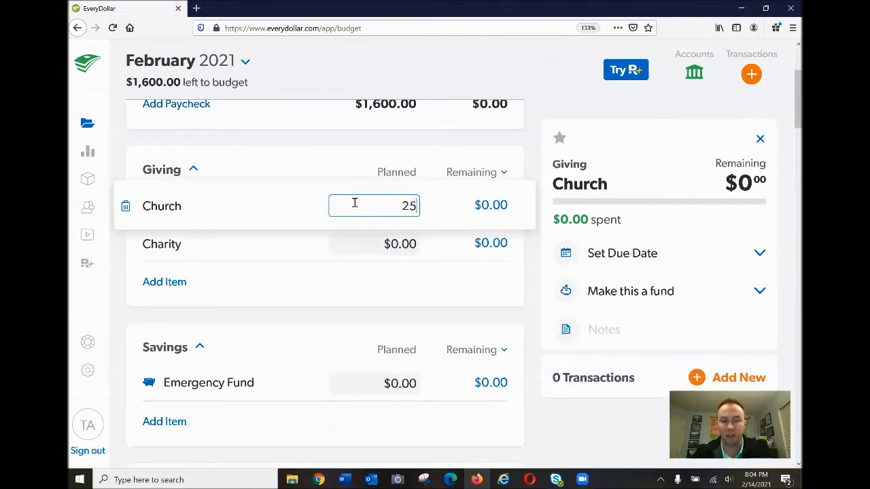
key(Tab)
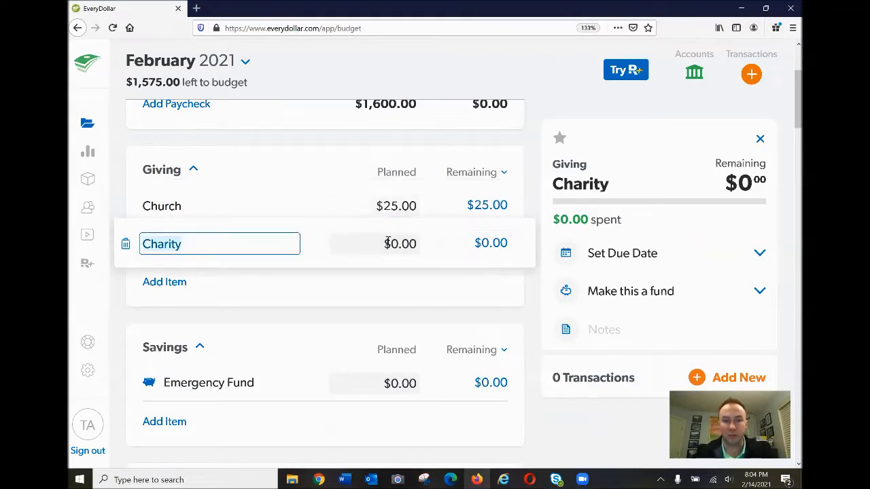
click(387, 244)
text(10.00)
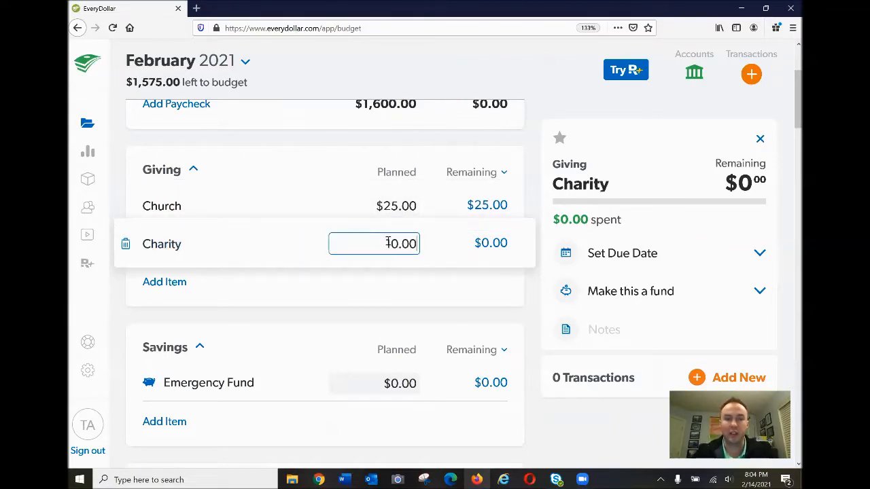
key(Return)
Step: Look through the remaining budget category groups, from Savings down to Debt
scroll(376, 238, down, 1)
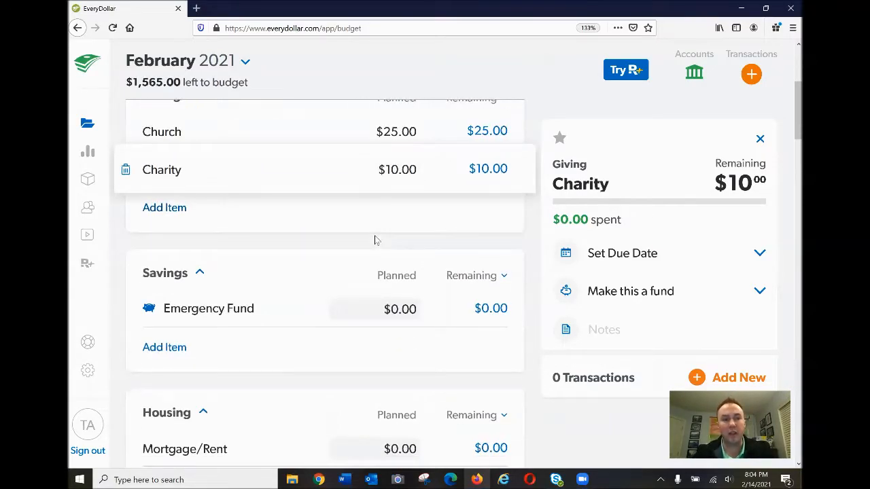
scroll(374, 240, down, 2)
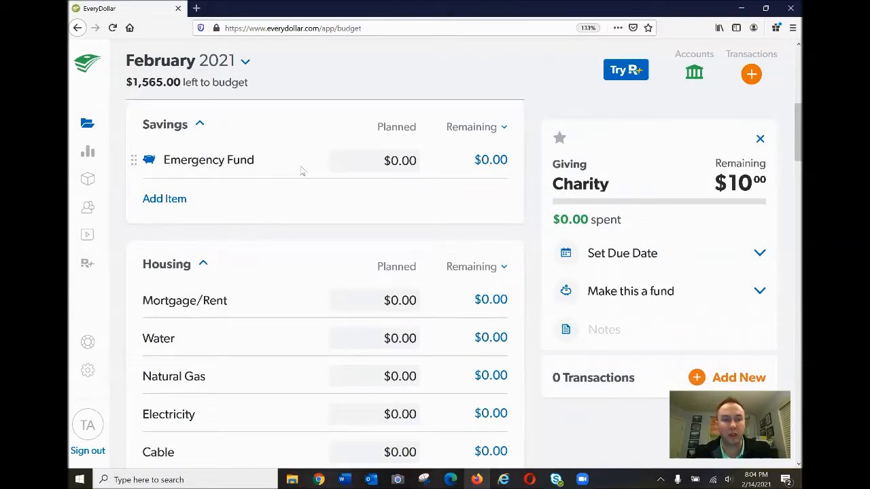
scroll(297, 197, down, 2)
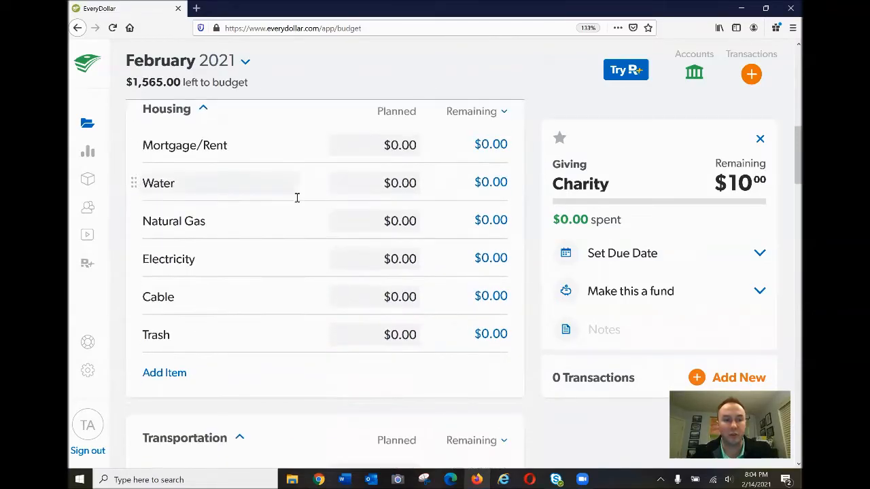
scroll(296, 197, down, 10)
scroll(297, 197, down, 8)
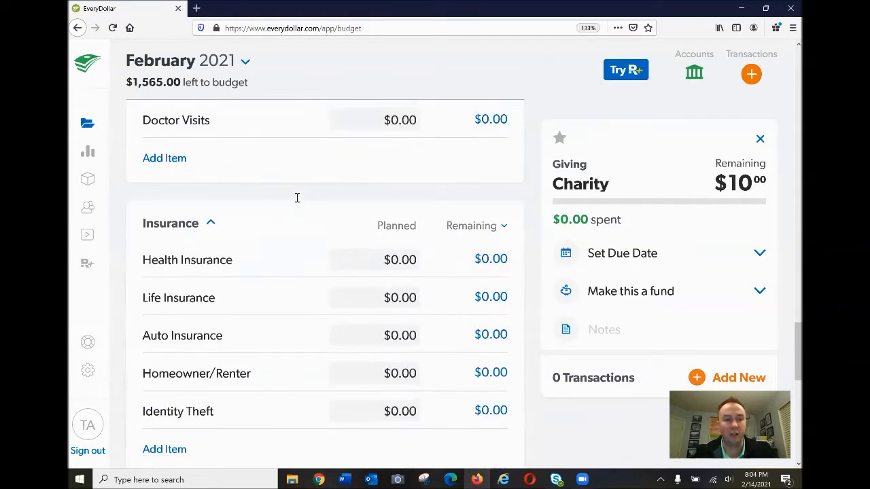
scroll(297, 197, down, 5)
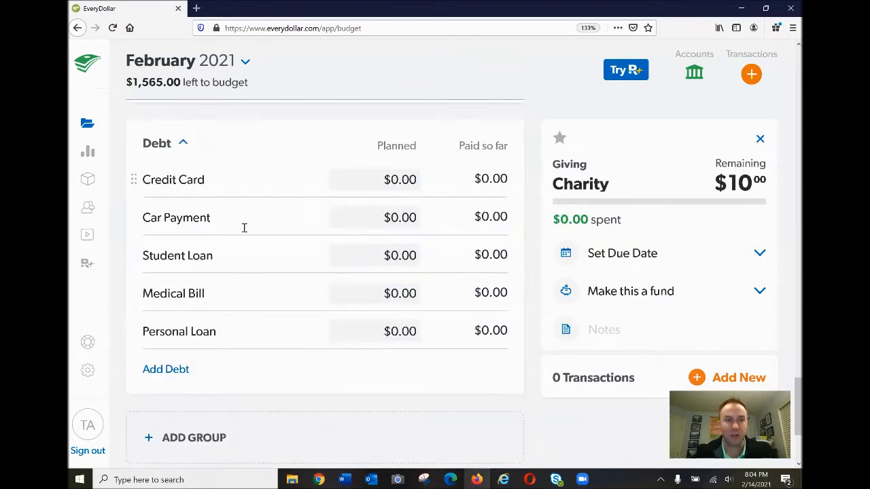
triple_click(296, 156)
drag(134, 143, 151, 137)
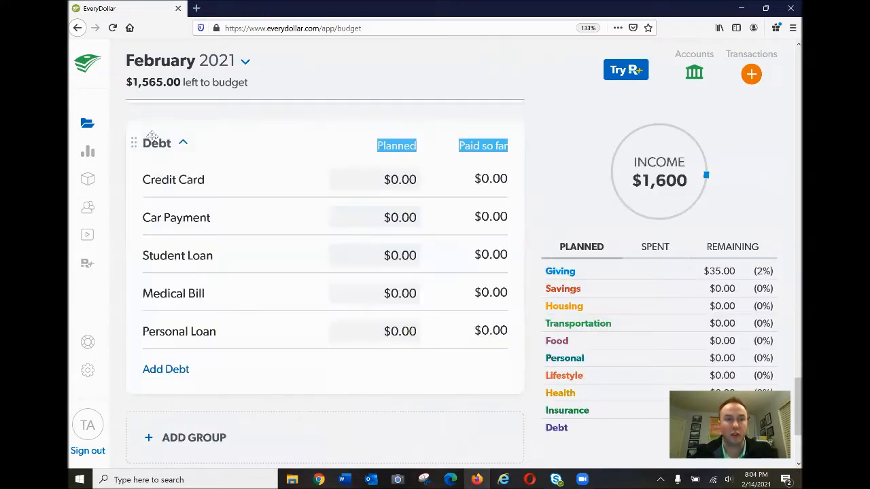
click(282, 148)
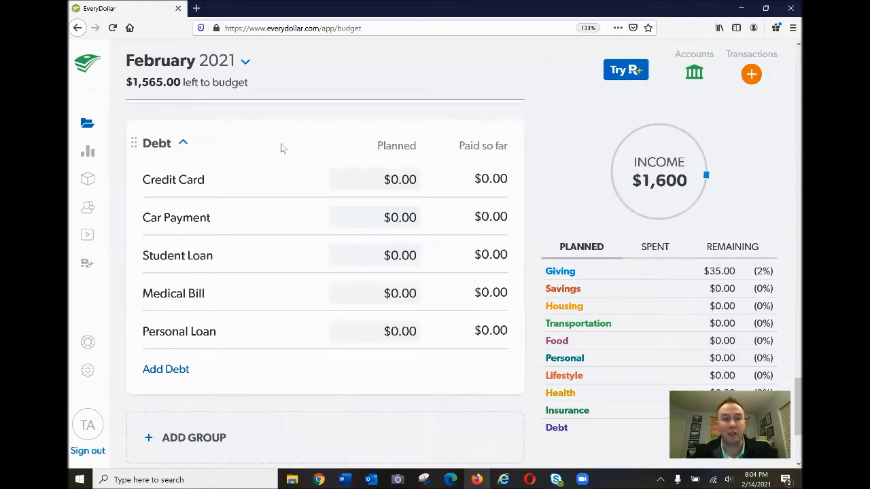
scroll(282, 148, up, 15)
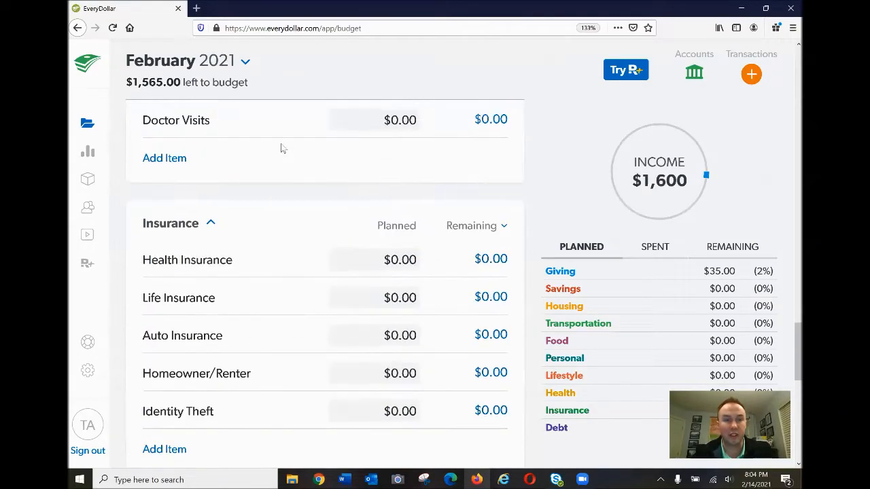
scroll(282, 144, up, 15)
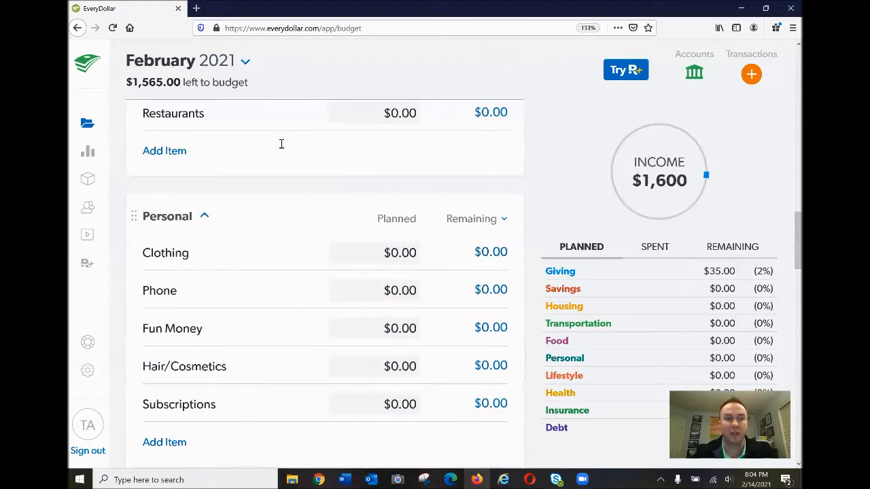
Step: In the Housing group, plan $600.00 for Mortgage/Rent and $25.00 for Water
scroll(282, 149, up, 5)
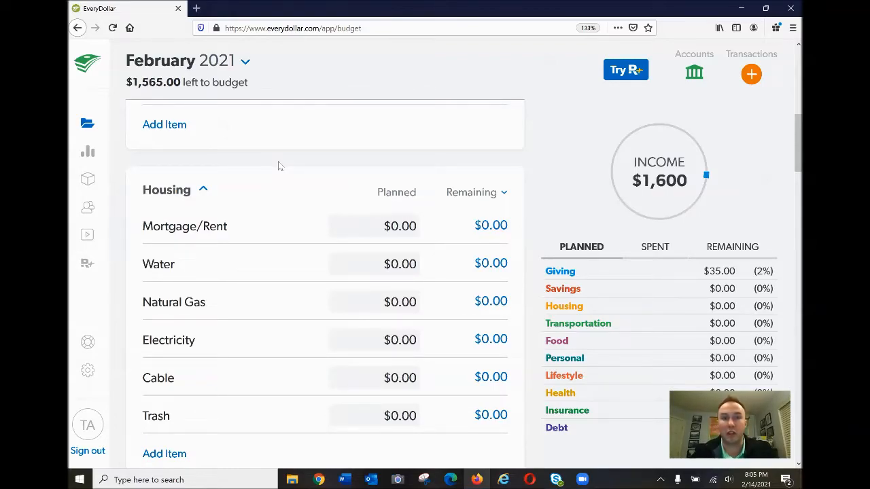
click(365, 226)
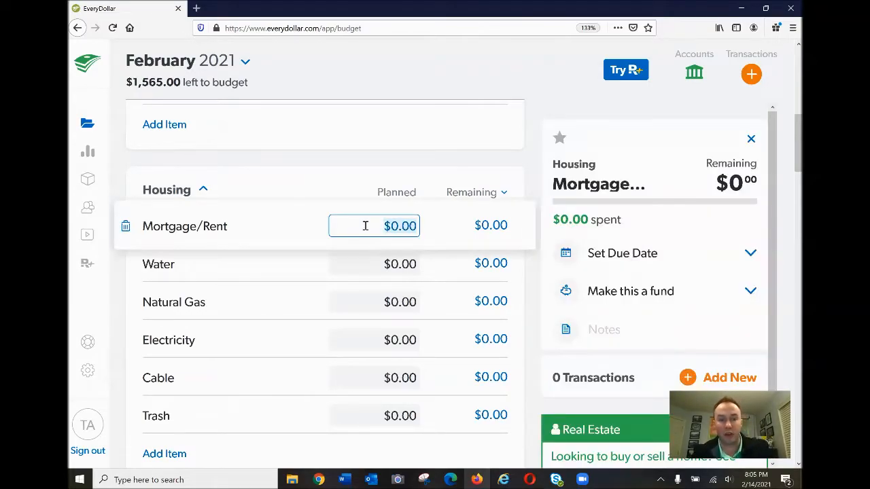
text(600)
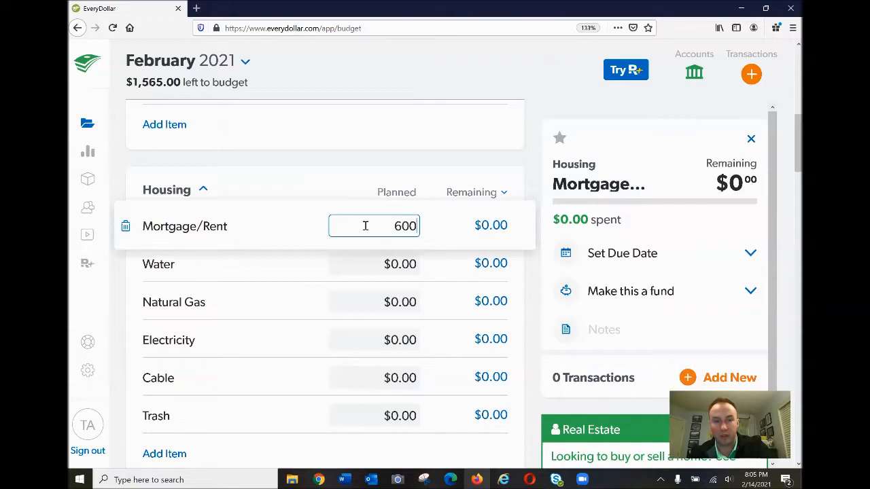
text(.00)
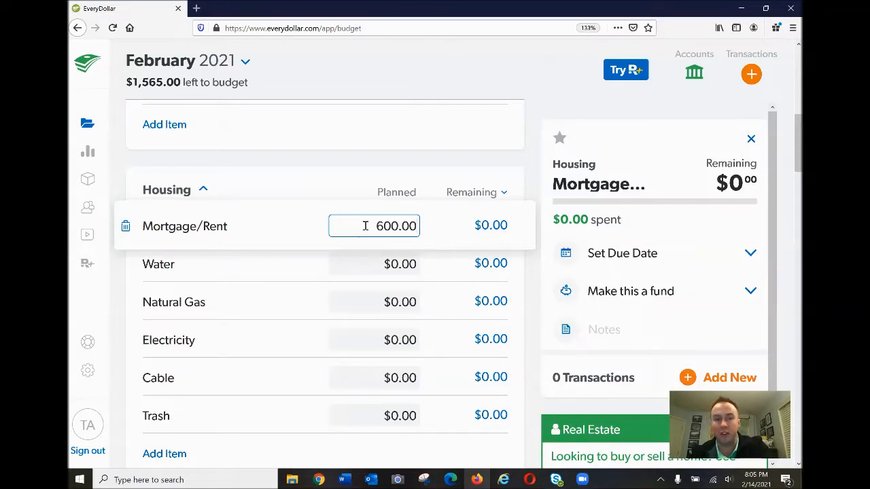
key(Tab)
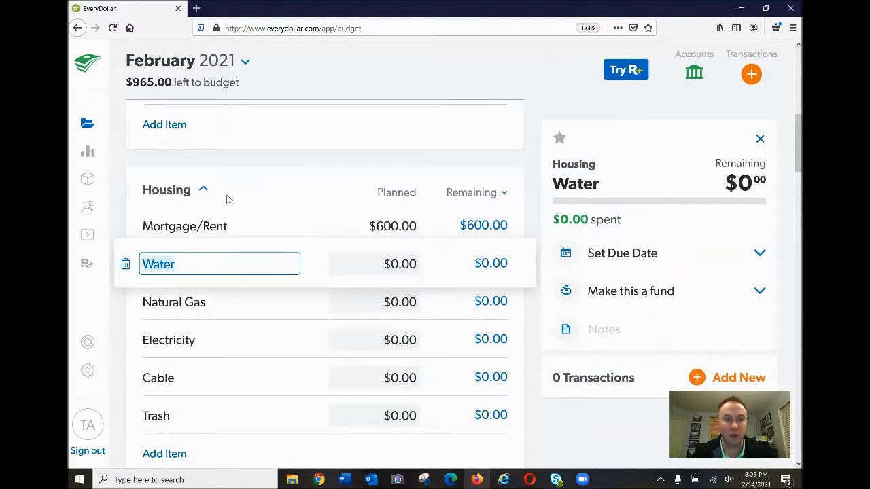
click(373, 264)
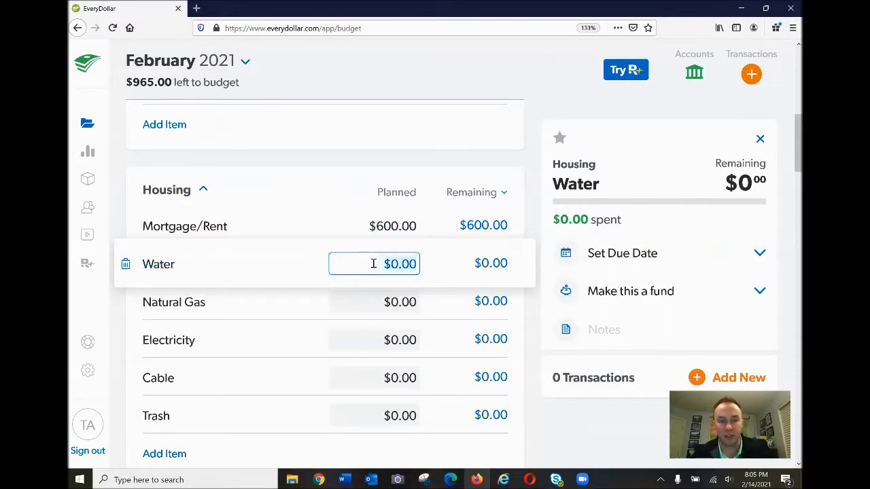
text(25)
key(Tab)
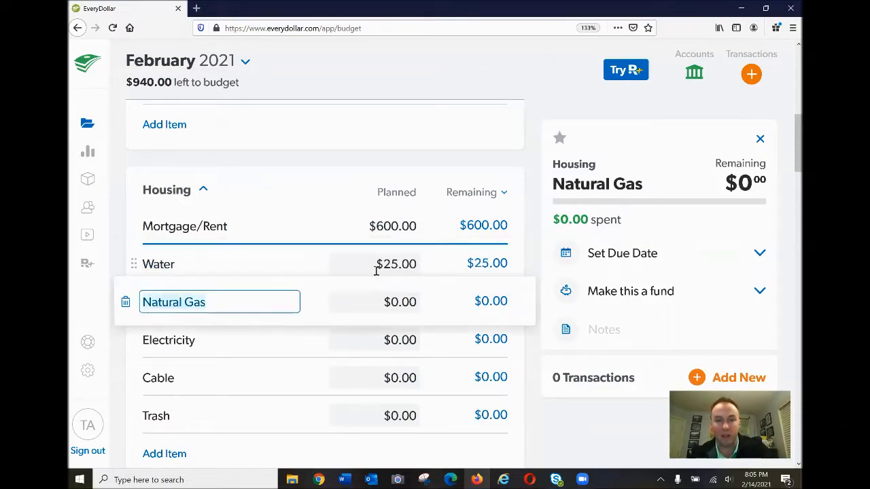
Step: Plan $25.00 each for Natural Gas and Electricity in the Housing group
click(381, 298)
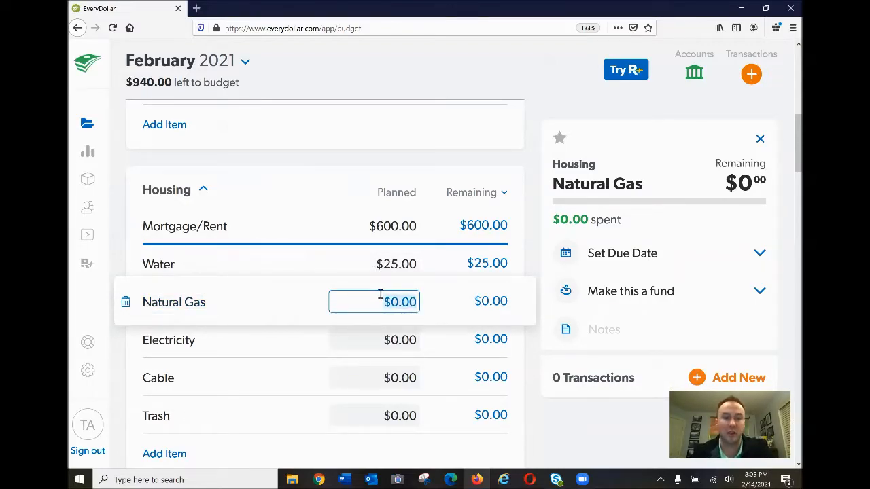
text(25)
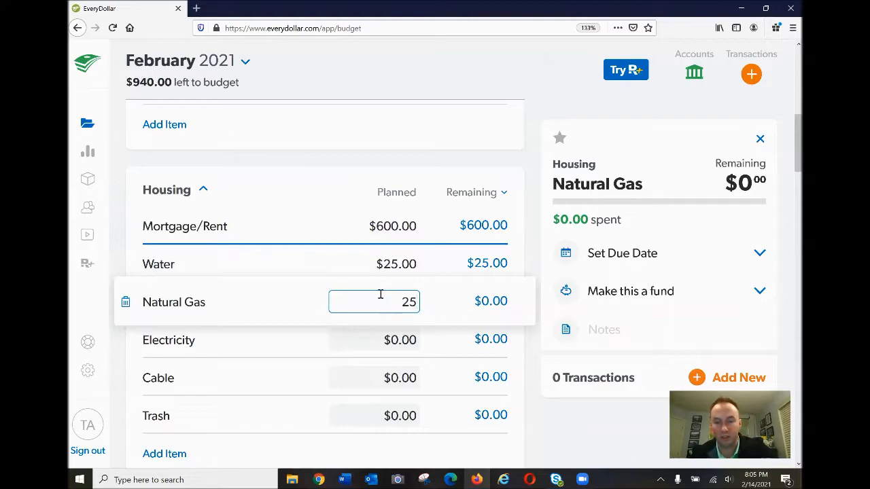
key(Tab)
click(385, 338)
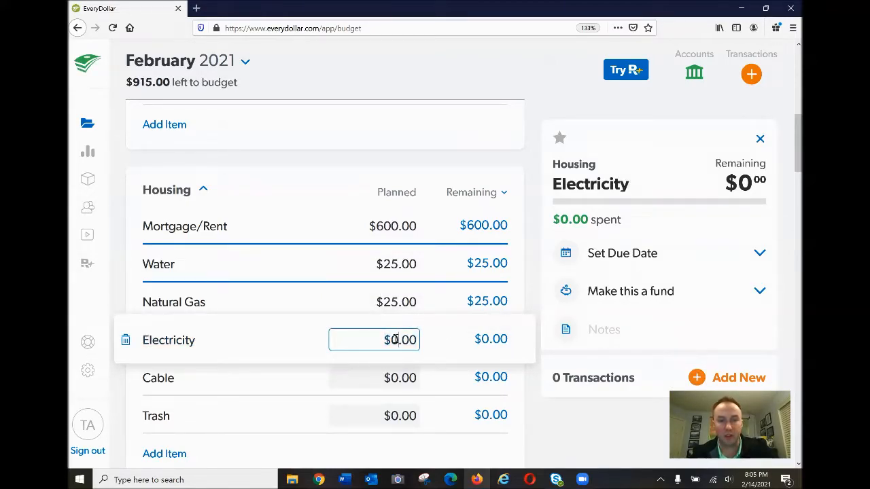
key(BackSpace)
text(25)
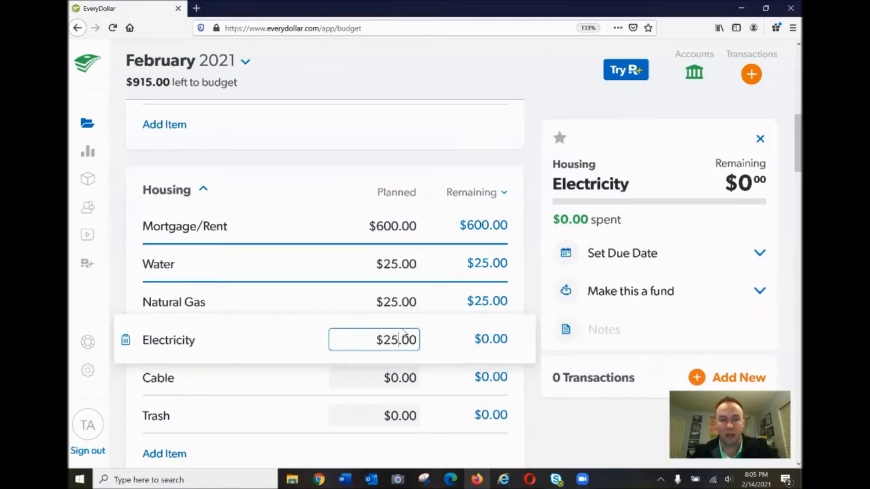
key(Tab)
scroll(339, 297, down, 2)
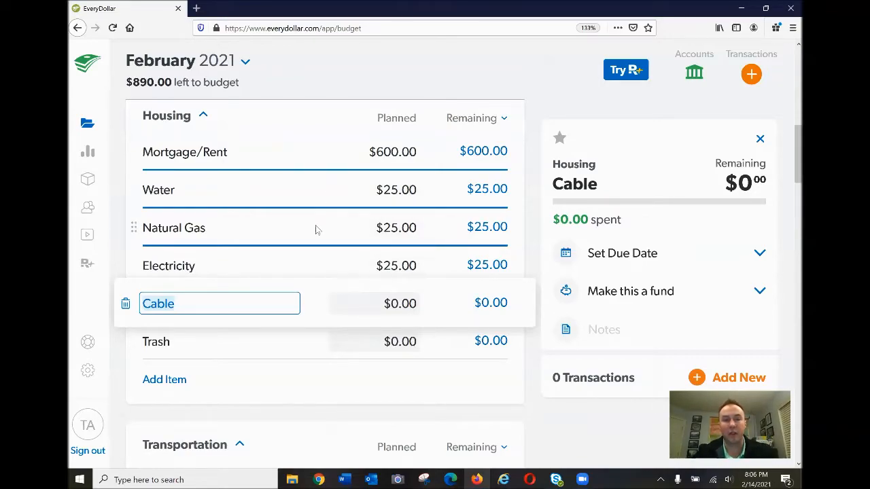
Step: Look through the Transportation, Food and Personal groups, and check the amount left to budget
scroll(317, 238, down, 2)
scroll(315, 243, down, 5)
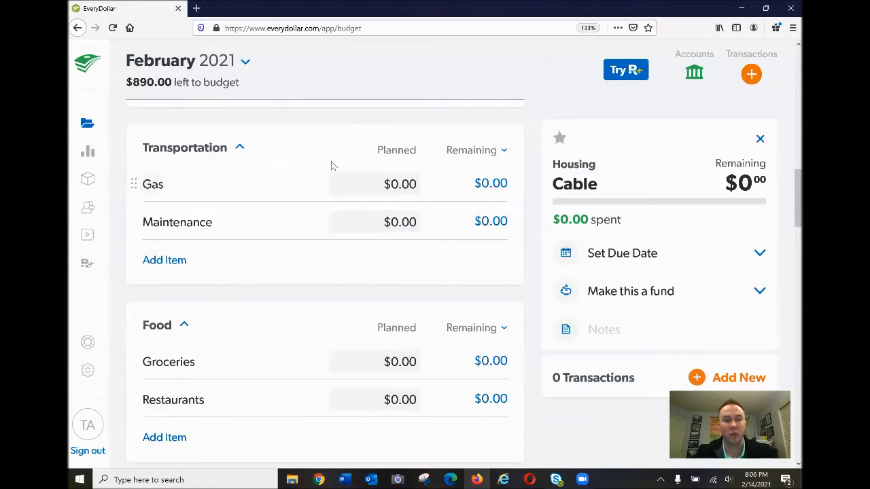
scroll(282, 203, down, 4)
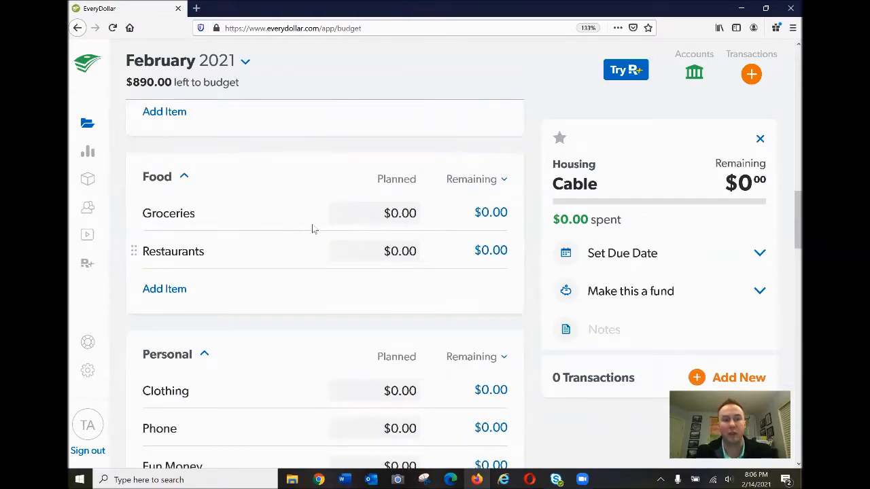
scroll(306, 246, down, 4)
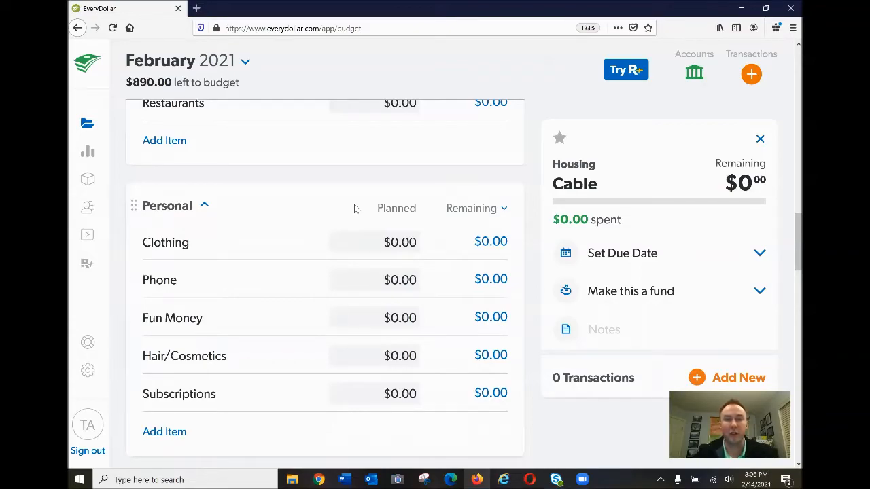
scroll(355, 207, up, 4)
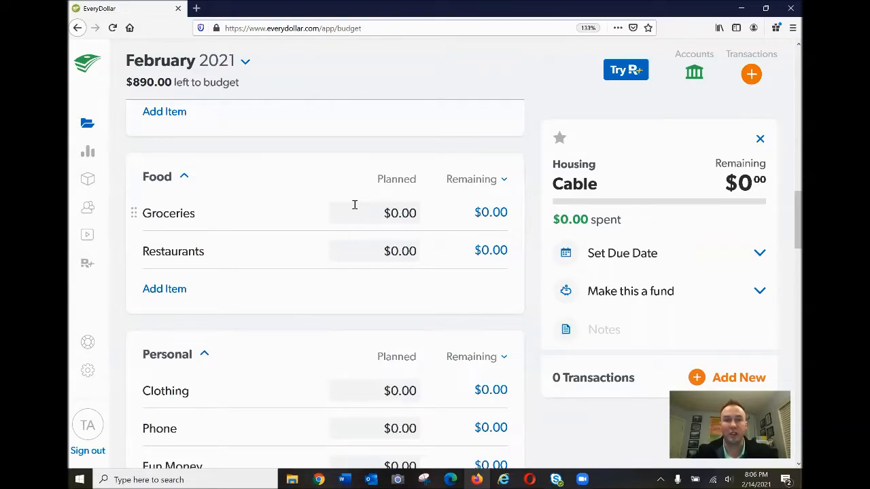
scroll(354, 204, up, 15)
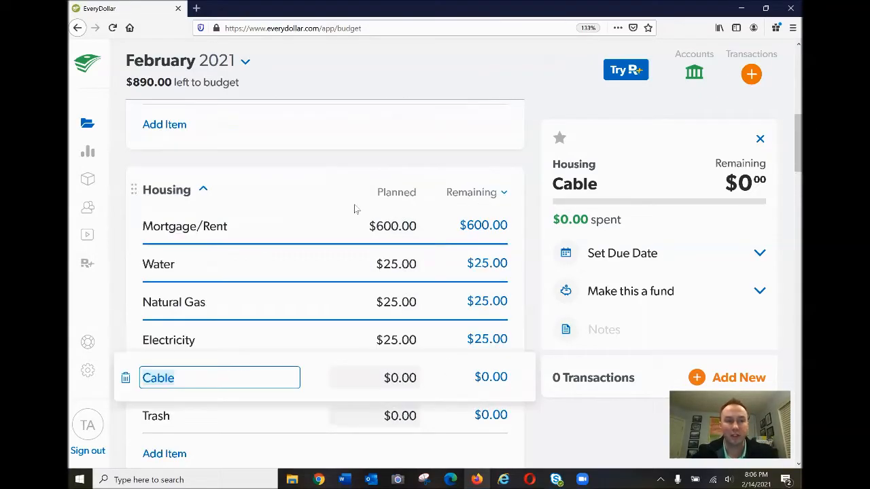
scroll(354, 208, up, 2)
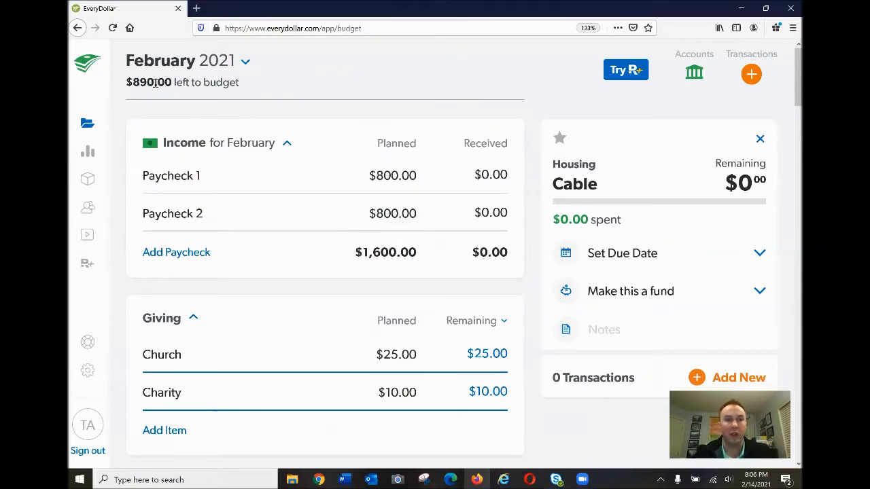
Step: In the Transportation group, plan $150.00 for Gas and $10.00 for Maintenance
scroll(251, 157, down, 4)
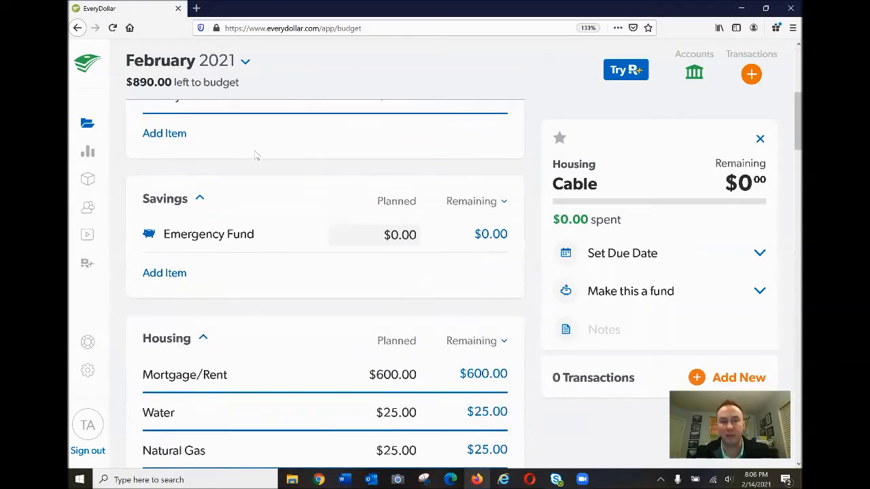
scroll(258, 156, down, 5)
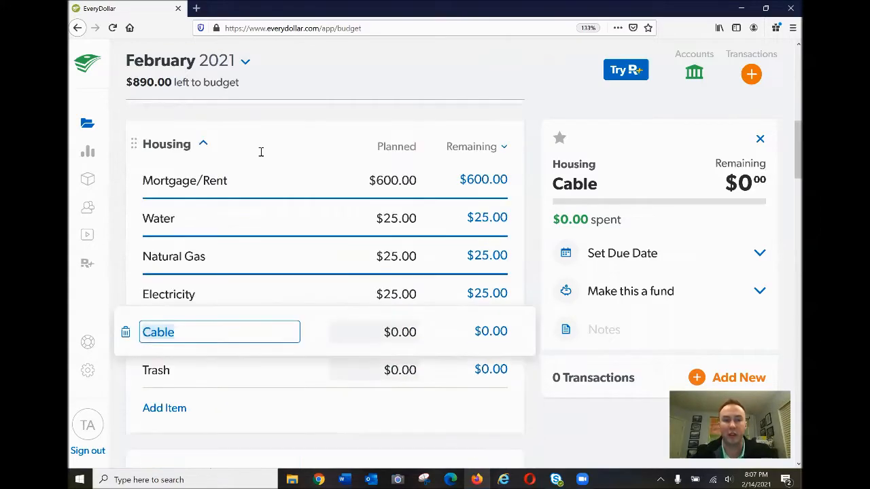
scroll(260, 157, down, 3)
click(361, 185)
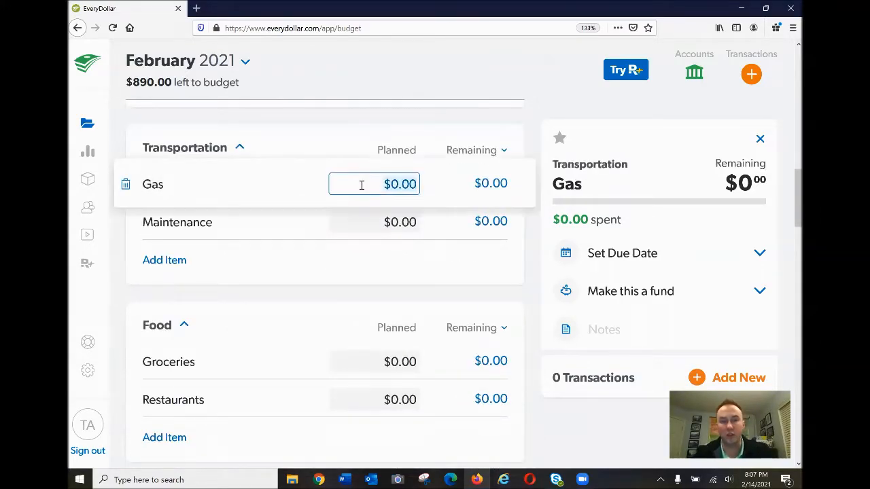
text(150.00)
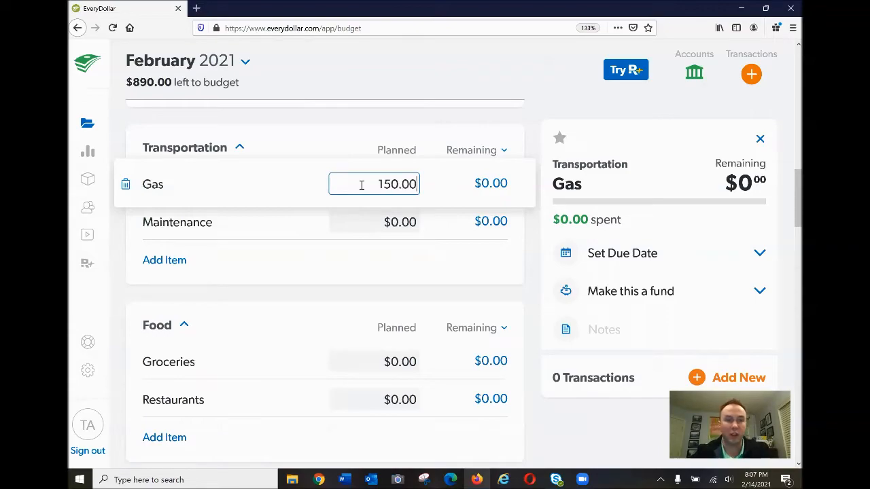
key(Tab)
key(Tab)
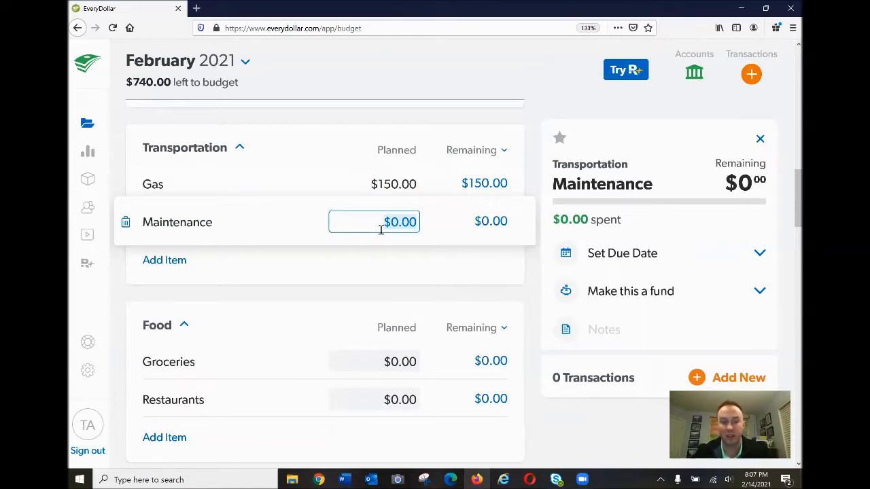
text(10)
key(Return)
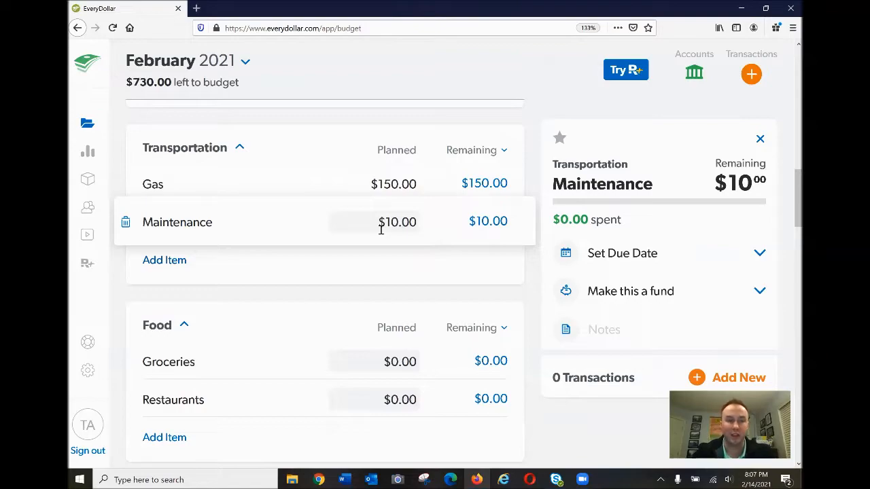
Step: In the Food group, plan $200.00 for Groceries and $100.00 for Restaurants
scroll(375, 237, down, 1)
scroll(374, 237, down, 2)
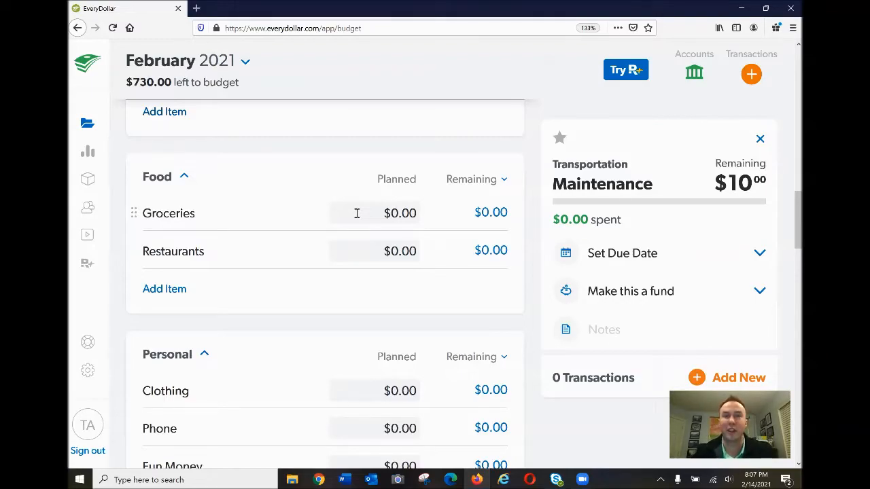
click(357, 214)
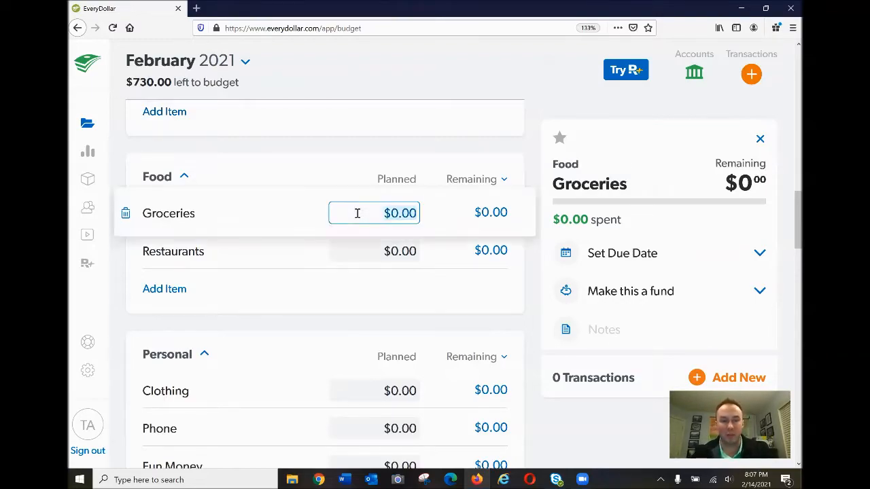
text(200.00)
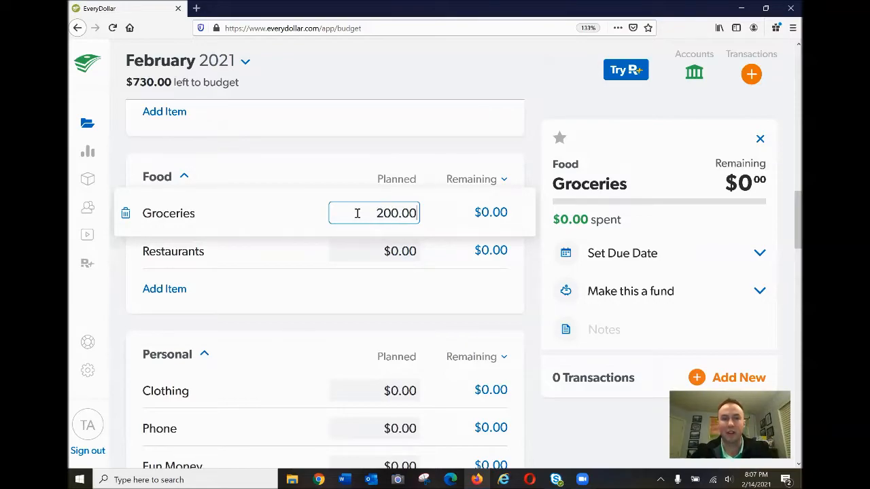
key(Tab)
click(375, 254)
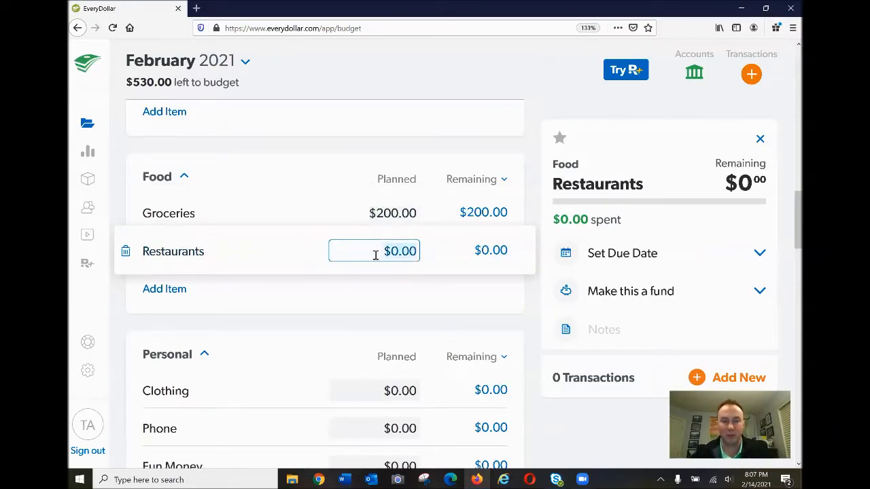
text(19)
key(BackSpace)
text(00)
key(Return)
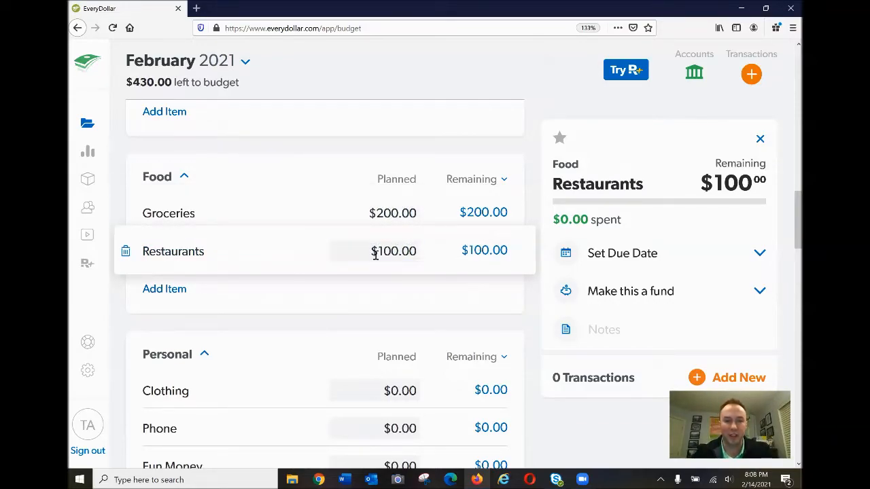
Step: Move the Health group up so that it sits directly below Income for February
scroll(377, 262, down, 1)
scroll(375, 262, down, 2)
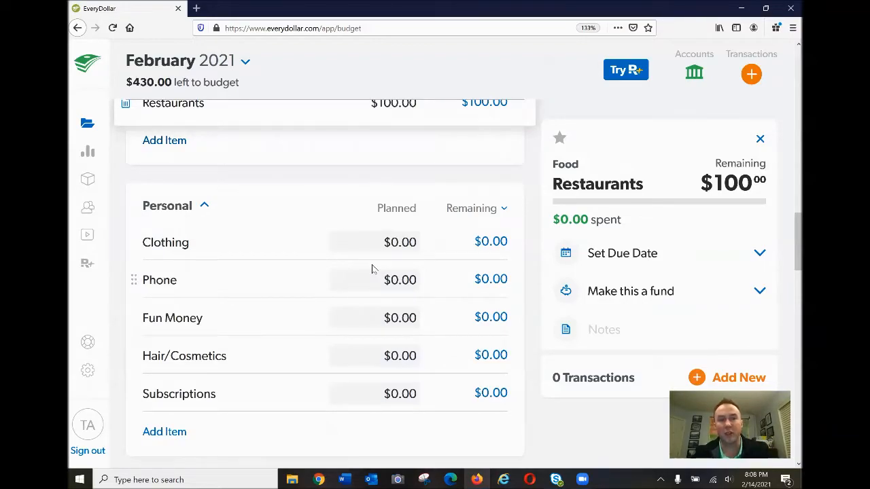
scroll(371, 269, down, 1)
scroll(372, 269, down, 4)
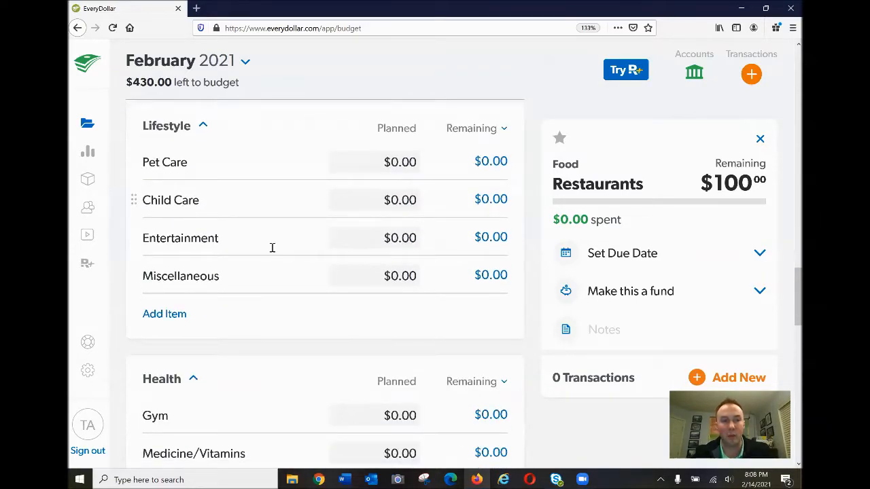
scroll(364, 270, down, 1)
mouse_move(133, 305)
mouse_down()
mouse_move(138, 152)
mouse_move(142, 286)
mouse_up()
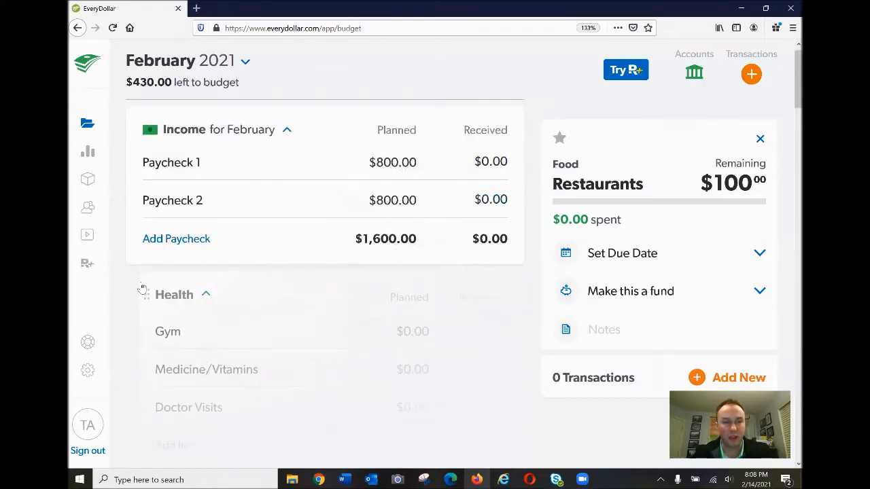
Step: In the Debt group, plan $50.00 for Student Loan
scroll(142, 285, down, 9)
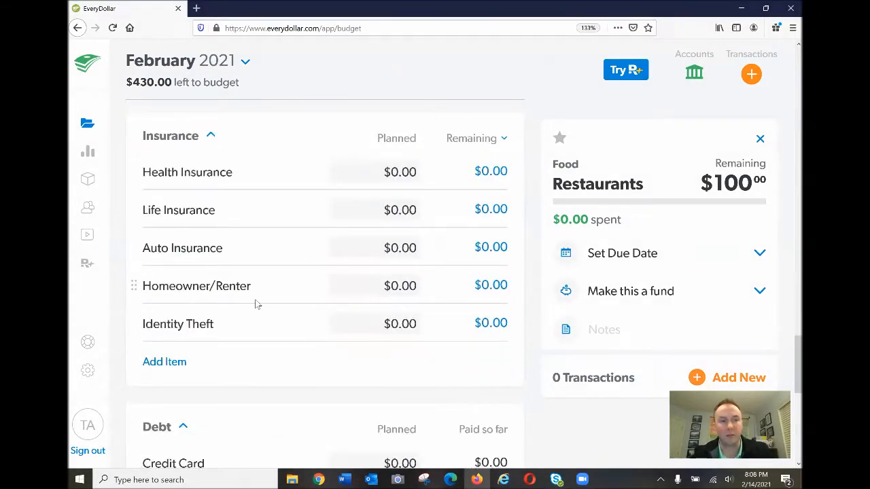
scroll(258, 303, down, 1)
scroll(279, 300, down, 3)
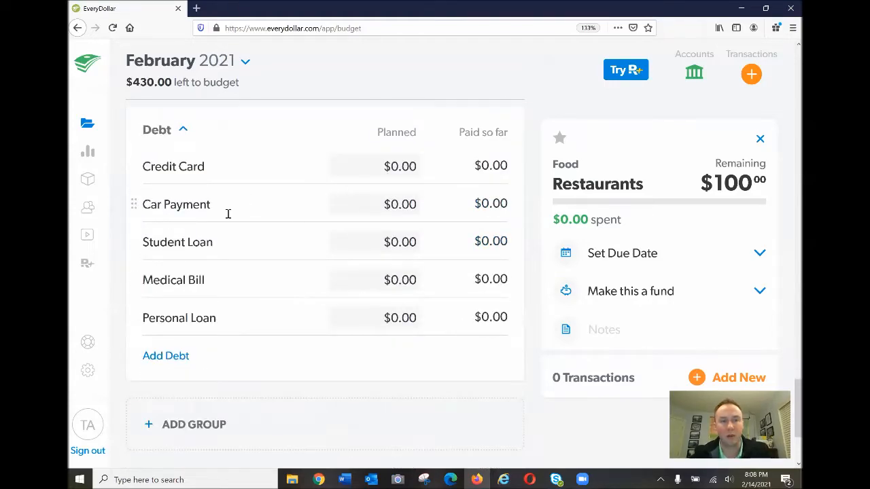
click(390, 168)
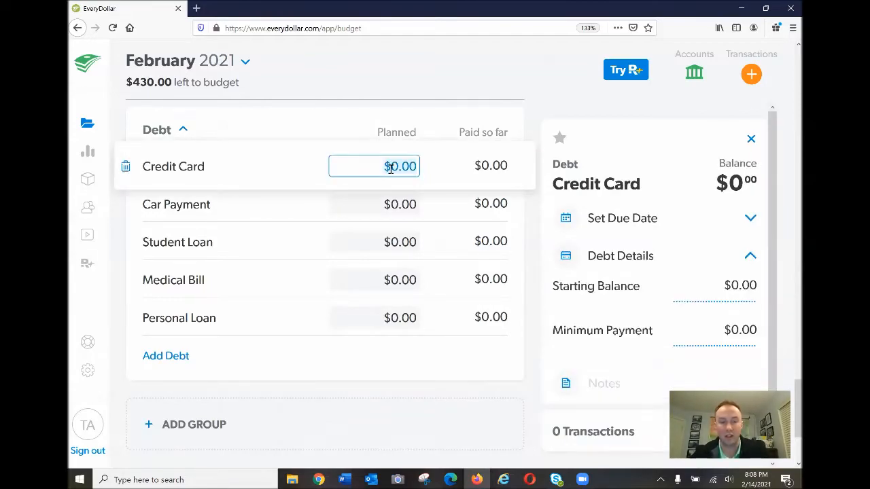
click(401, 238)
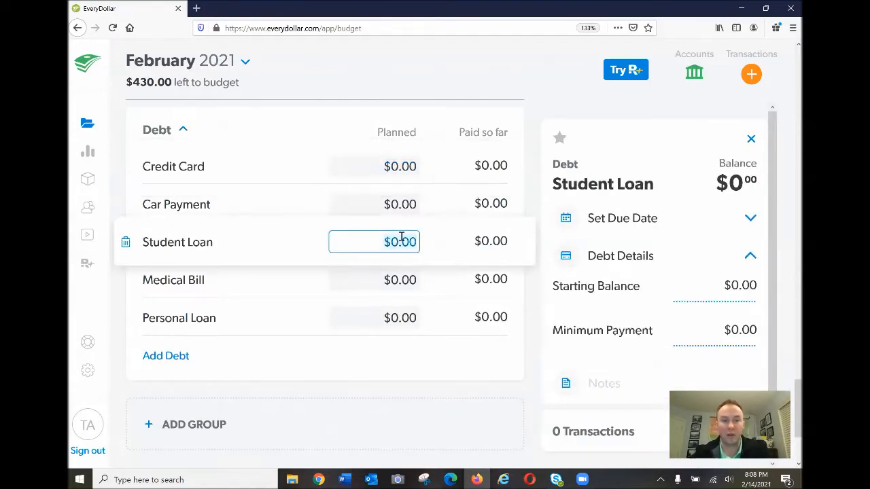
text(50)
key(Tab)
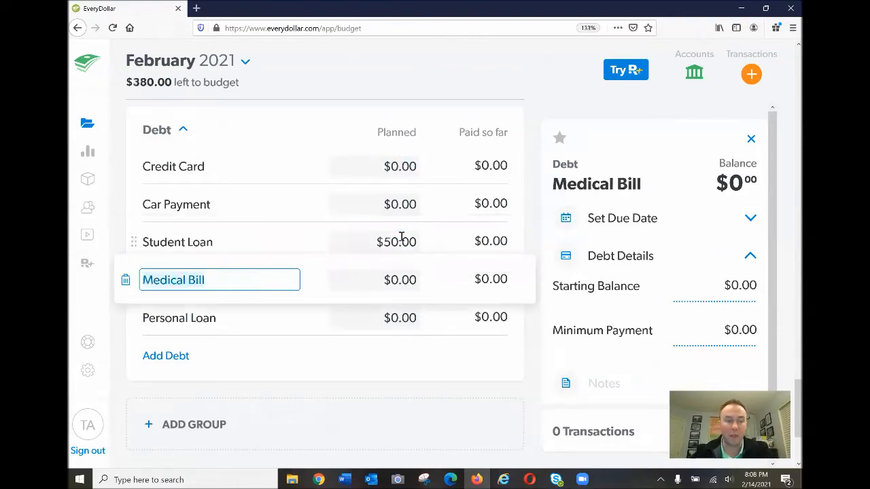
Step: Plan $50.00 each for Credit Card and Car Payment in the Debt group
click(401, 170)
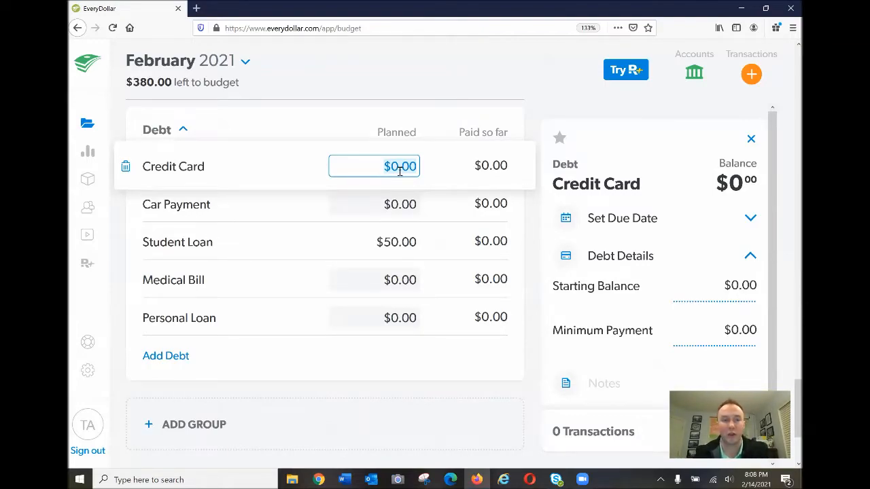
text(50)
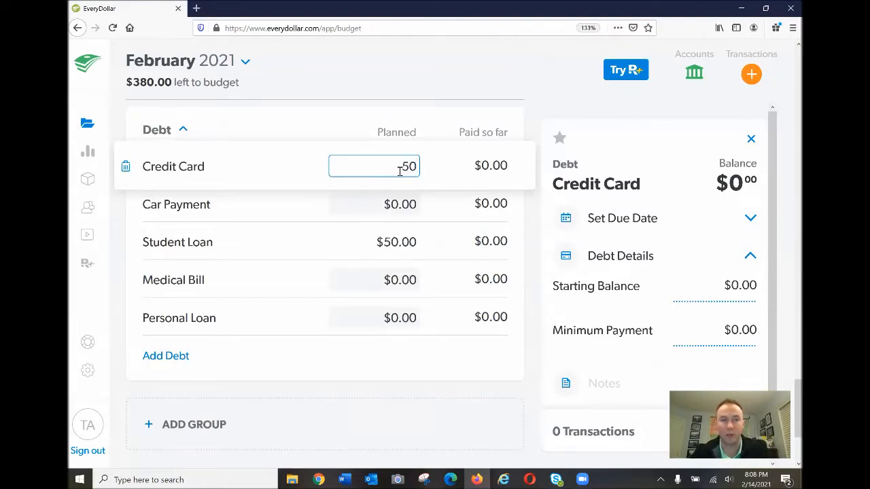
key(Tab)
click(402, 195)
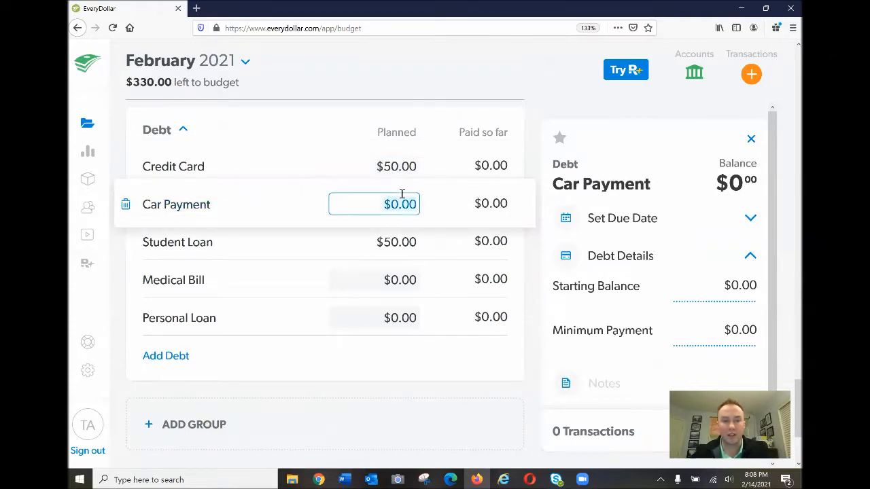
text(50.)
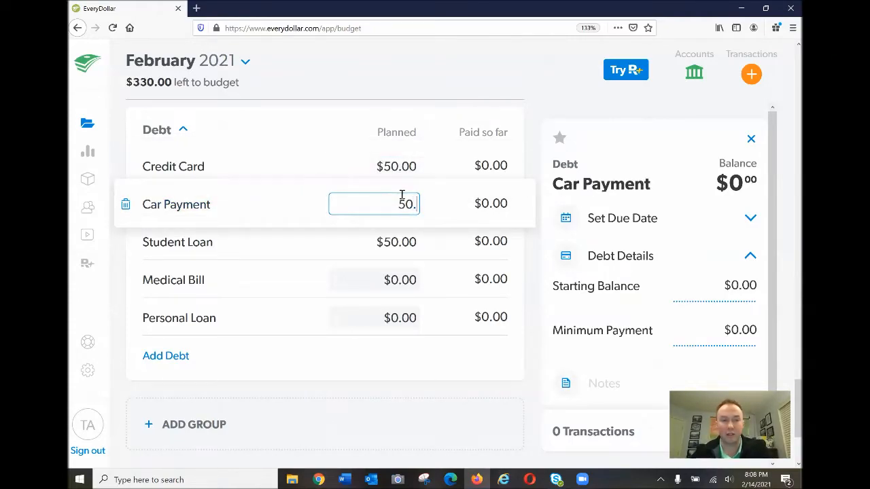
text(00)
key(Tab)
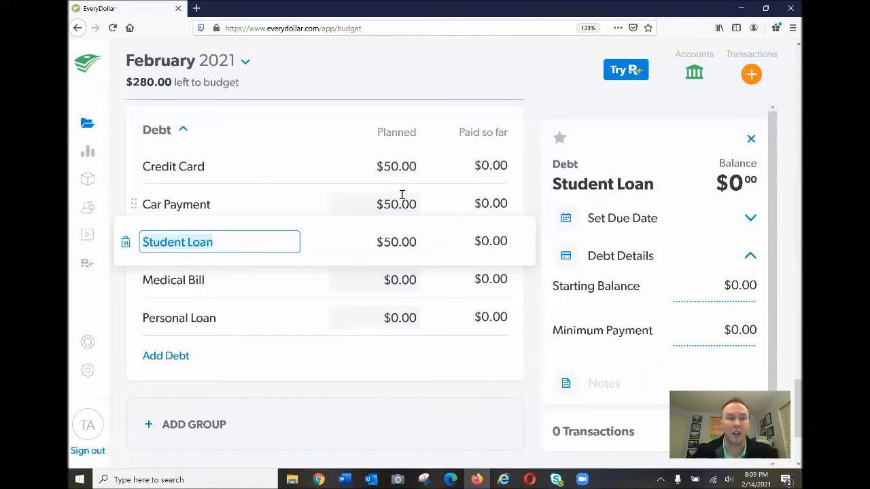
Step: Delete the Health Insurance item from the Insurance group
scroll(284, 205, up, 5)
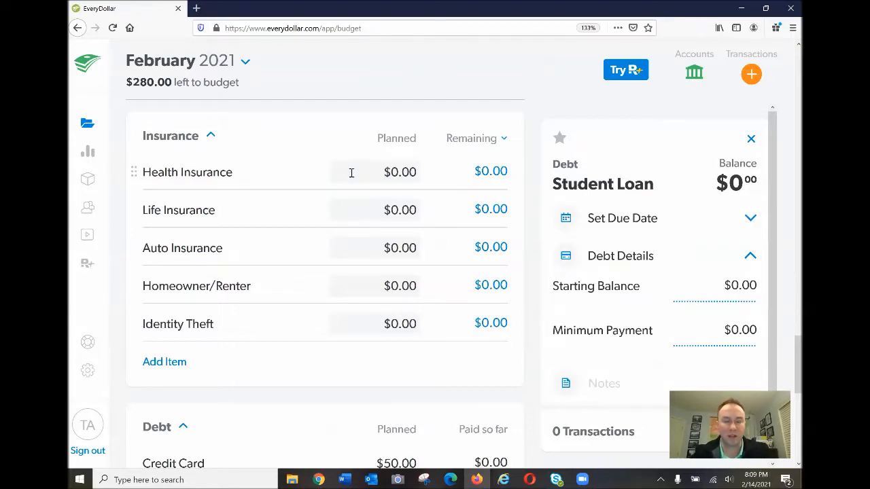
scroll(339, 192, up, 2)
scroll(339, 193, down, 1)
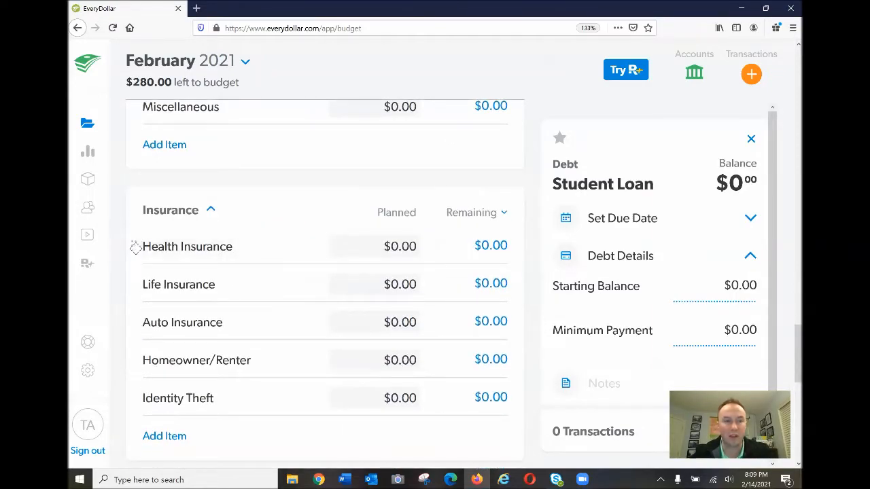
scroll(132, 247, down, 2)
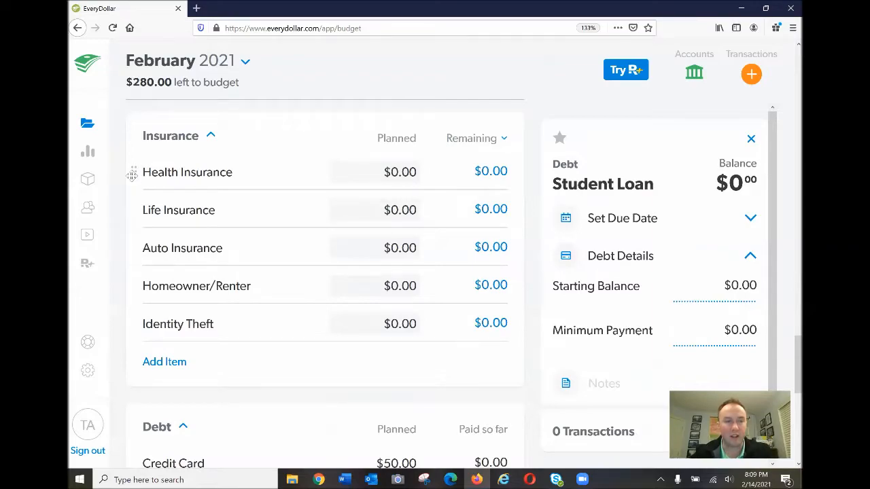
click(132, 174)
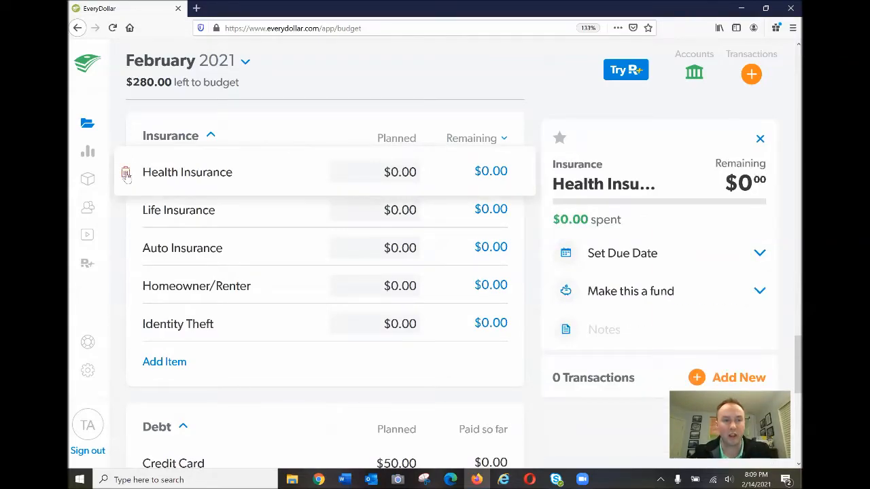
click(125, 173)
Step: Confirm deleting the Health Insurance item and also delete the Identity Theft item from the Insurance group
click(390, 208)
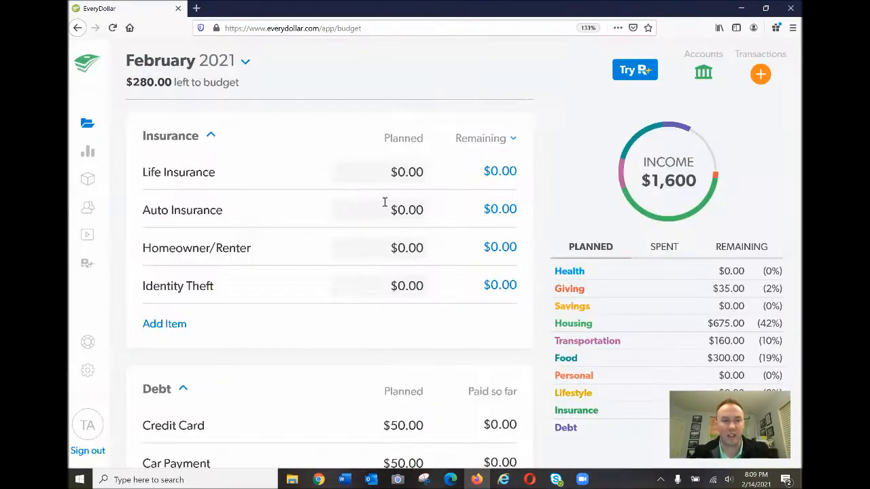
click(130, 287)
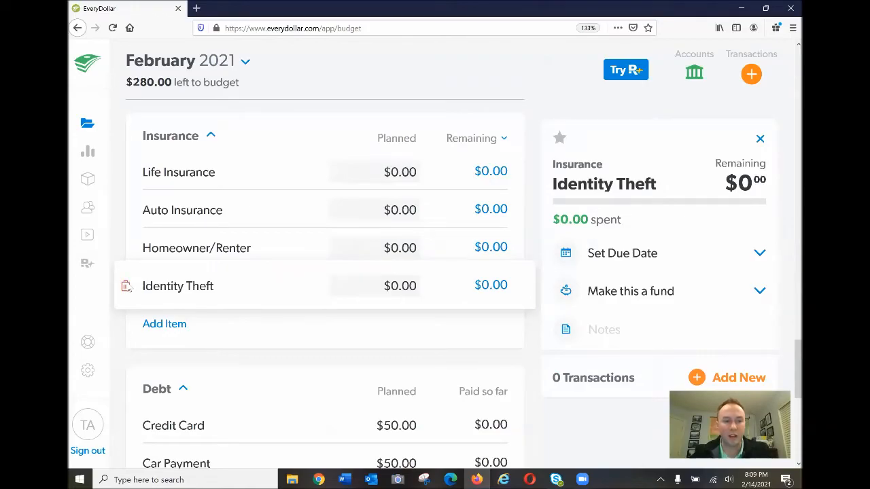
click(127, 286)
click(415, 208)
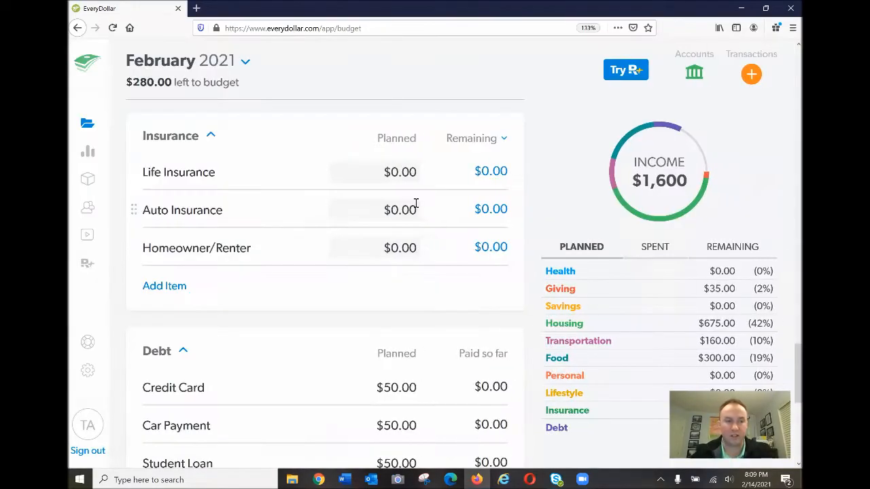
Step: Delete the Credit Card item from the Debt group and confirm its removal
scroll(249, 238, down, 3)
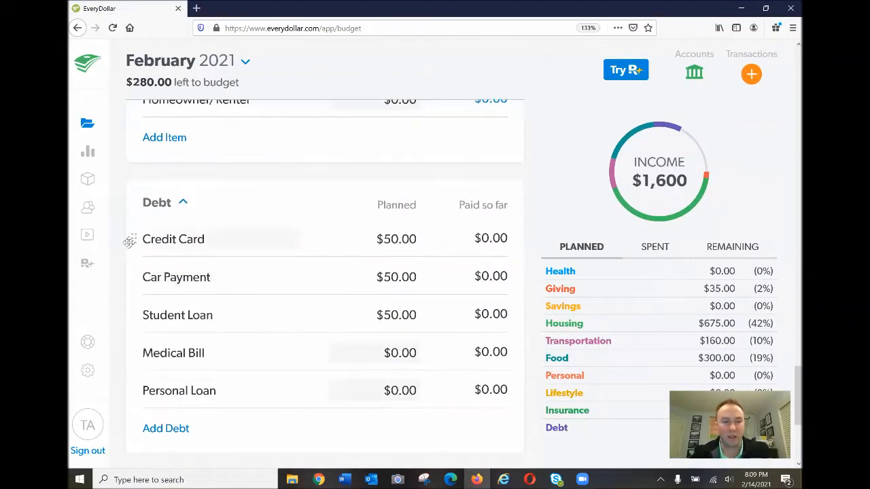
click(133, 240)
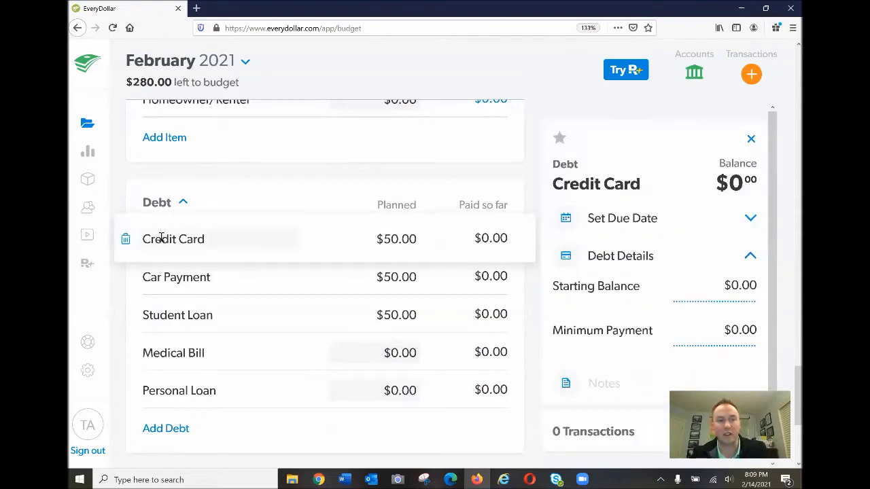
click(127, 239)
click(414, 208)
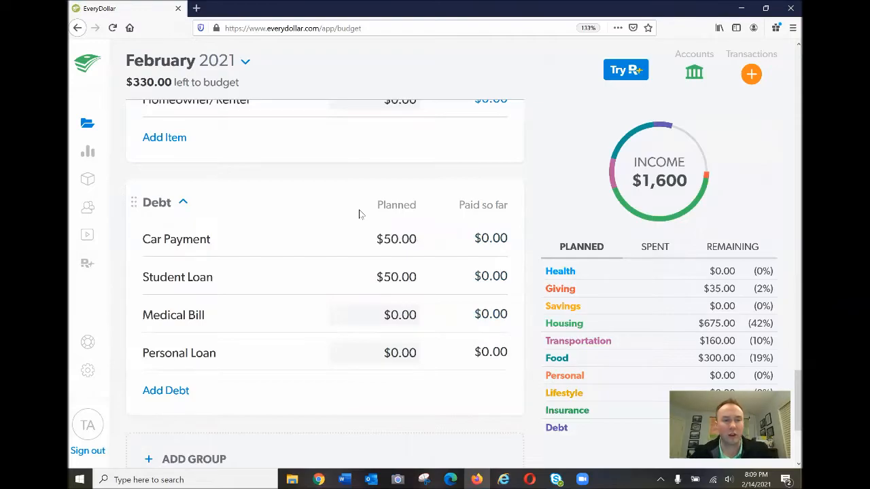
Step: Add a new budget item at the end of the Lifestyle group
scroll(358, 214, up, 5)
scroll(358, 214, up, 2)
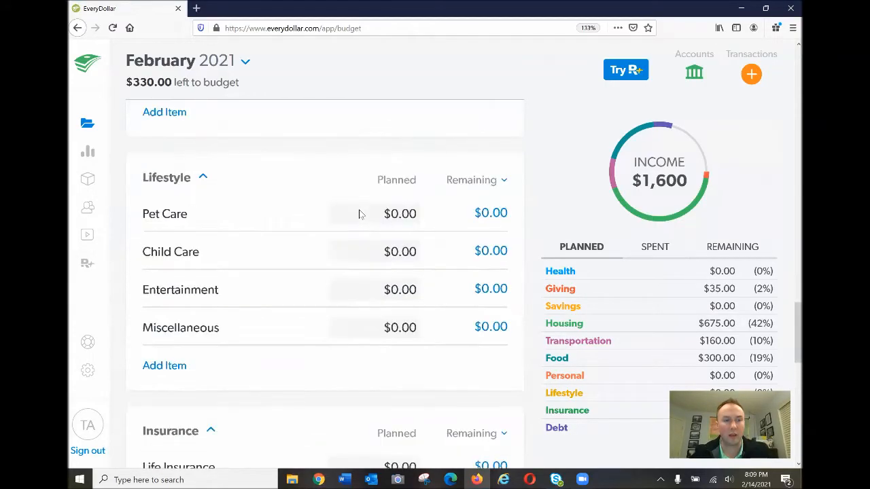
click(182, 368)
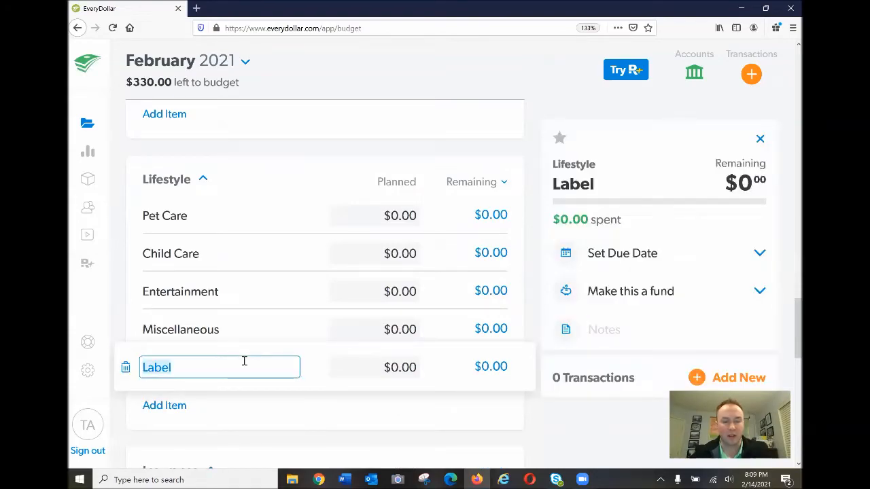
text(Educt)
key(BackSpace)
key(BackSpace)
key(BackSpace)
key(BackSpace)
key(BackSpace)
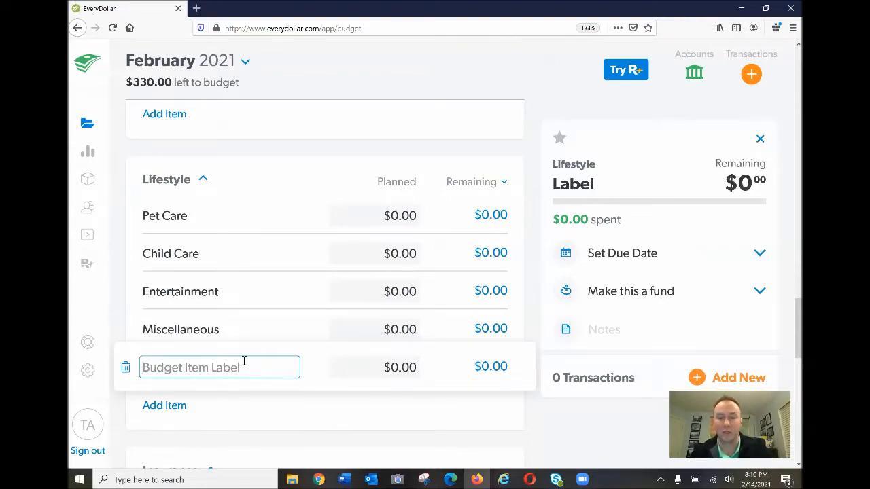
Step: Name the new Lifestyle item Studying and plan $200.00 for it
text(Studying)
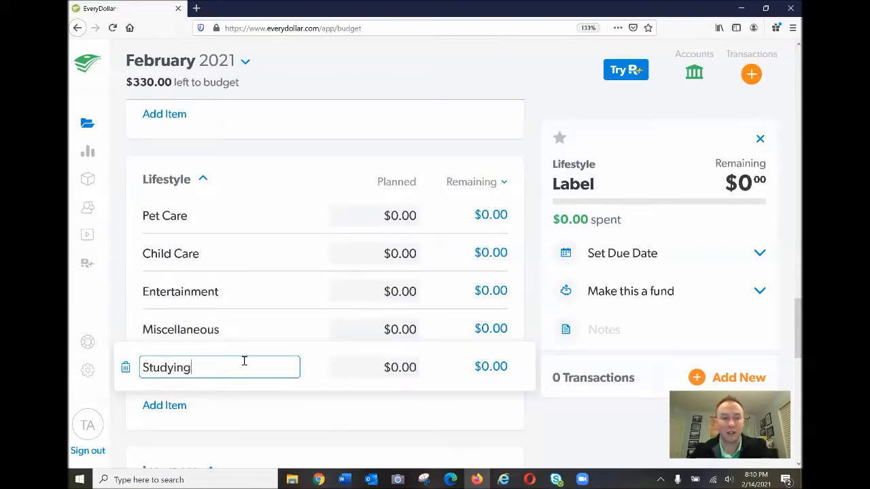
key(Return)
click(354, 360)
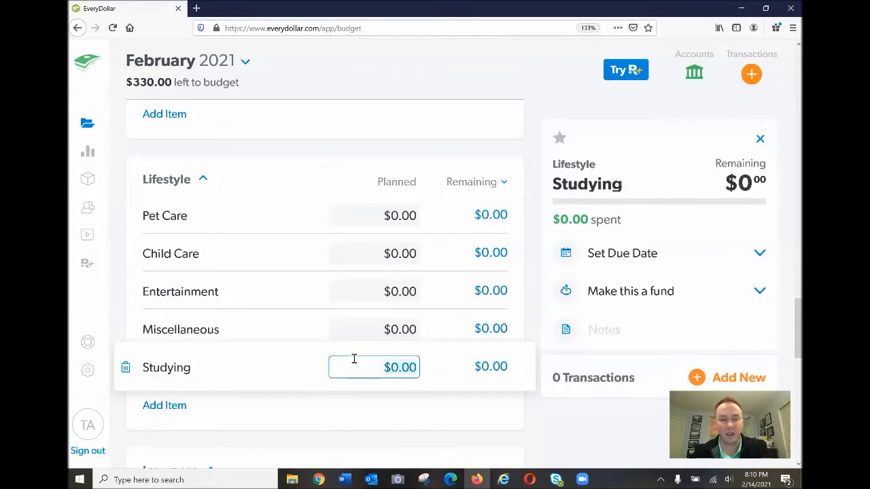
text(200)
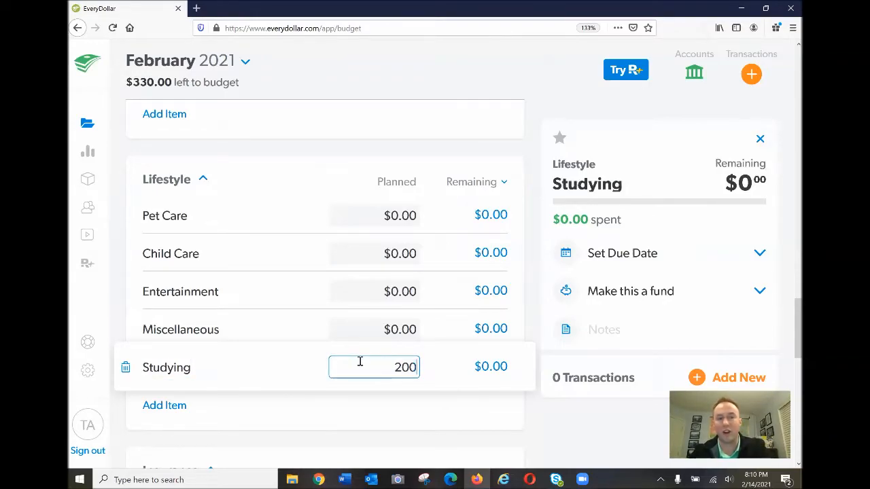
key(Return)
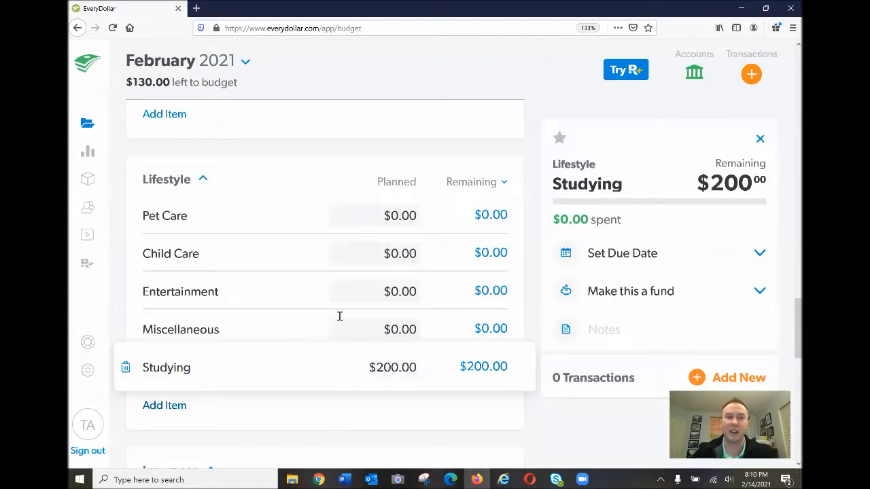
Step: Plan $40.00 for Phone in the Personal group
scroll(323, 309, up, 5)
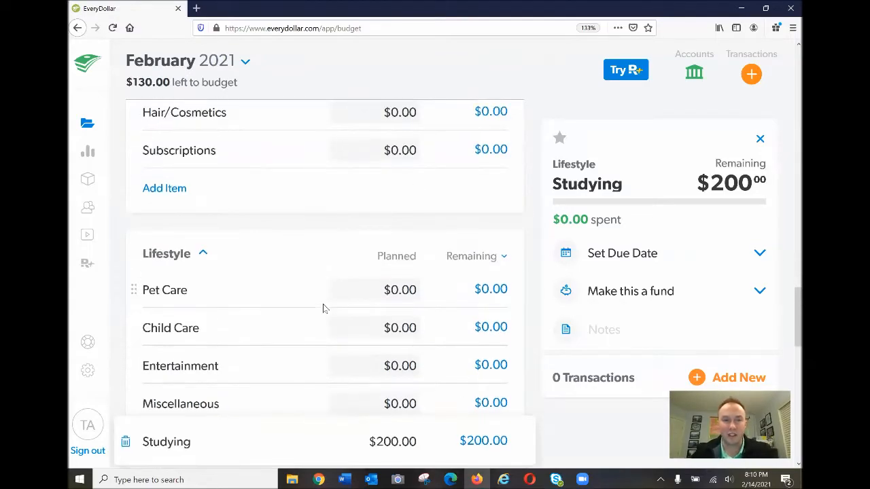
scroll(324, 308, up, 2)
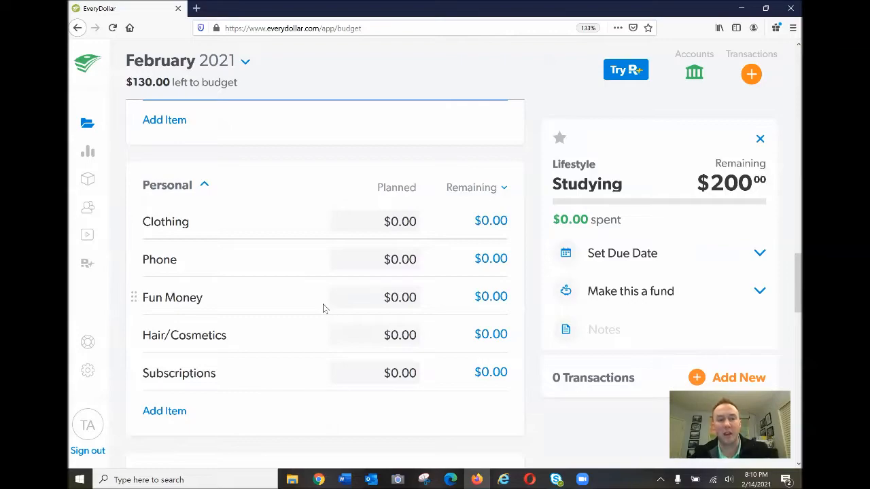
click(361, 259)
text(4)
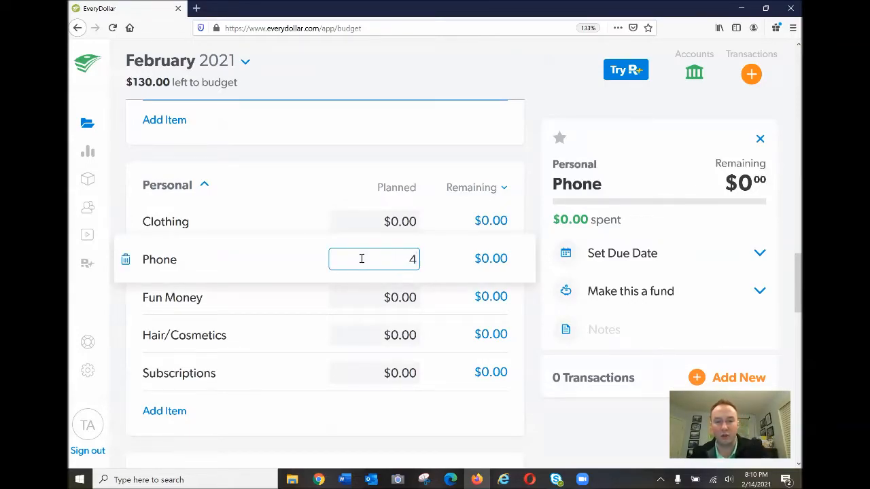
text(0)
key(Tab)
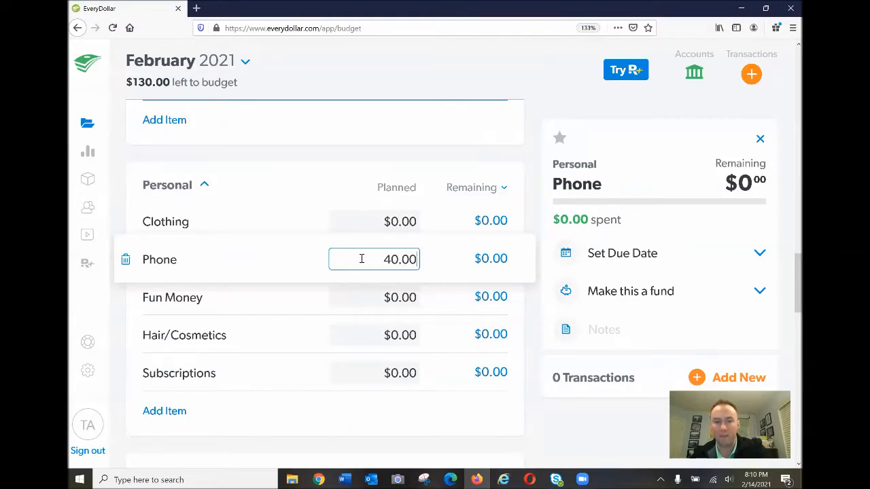
Step: Plan $100.00 for Clothing in the Personal group
click(372, 220)
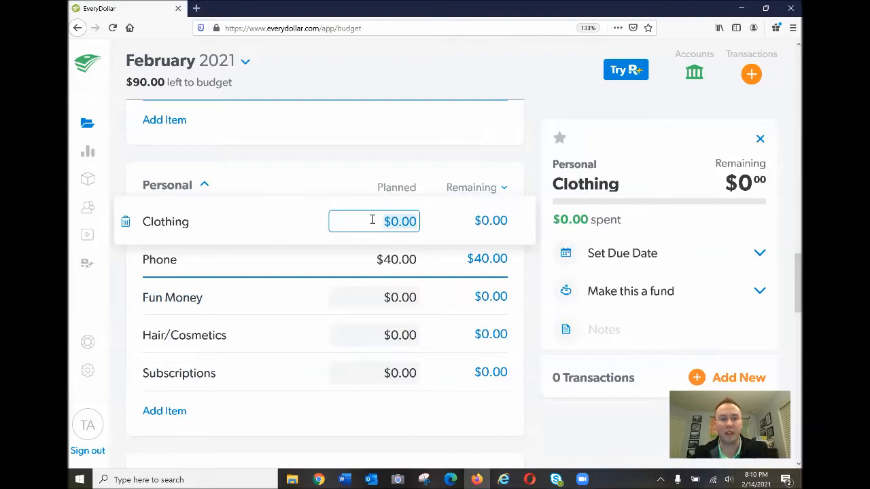
text(100)
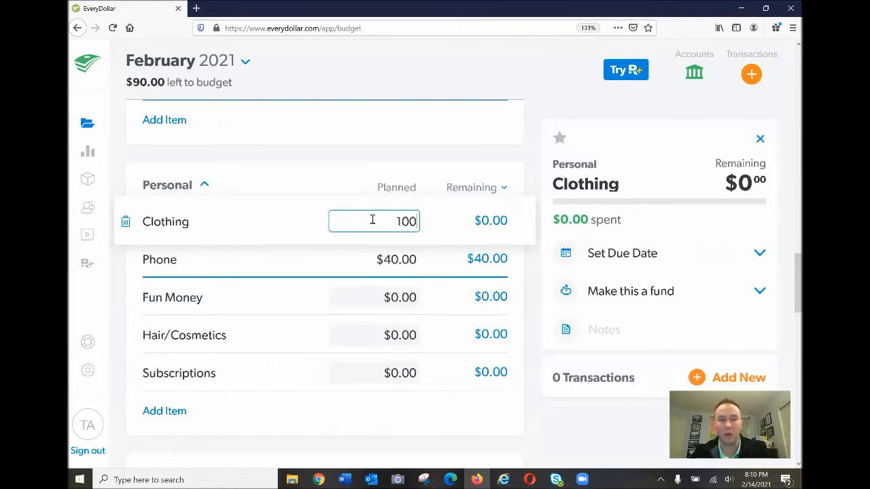
text(.00)
key(Tab)
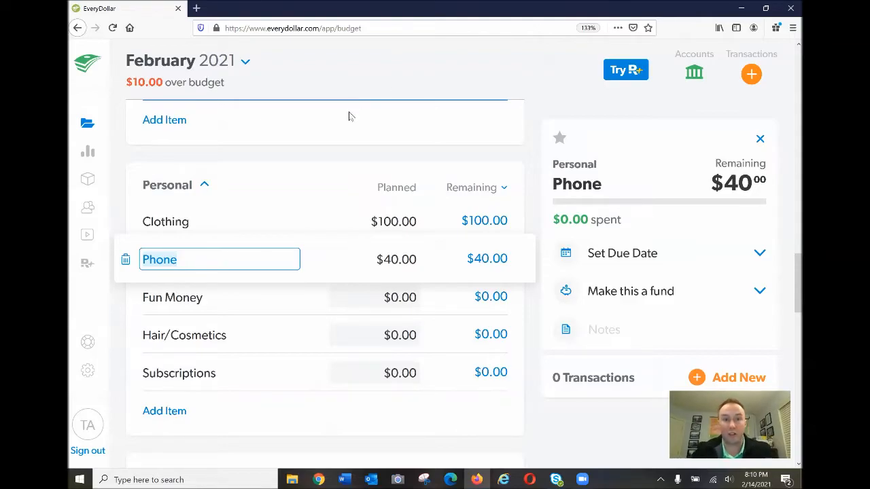
Step: Review the planned amounts across the budget groups and reduce Clothing in the Personal group to $90.00
scroll(350, 116, up, 15)
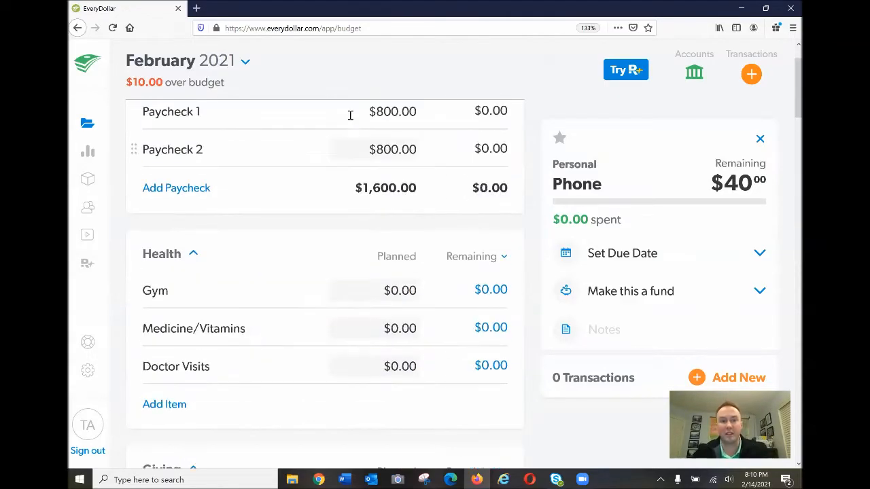
scroll(349, 115, up, 1)
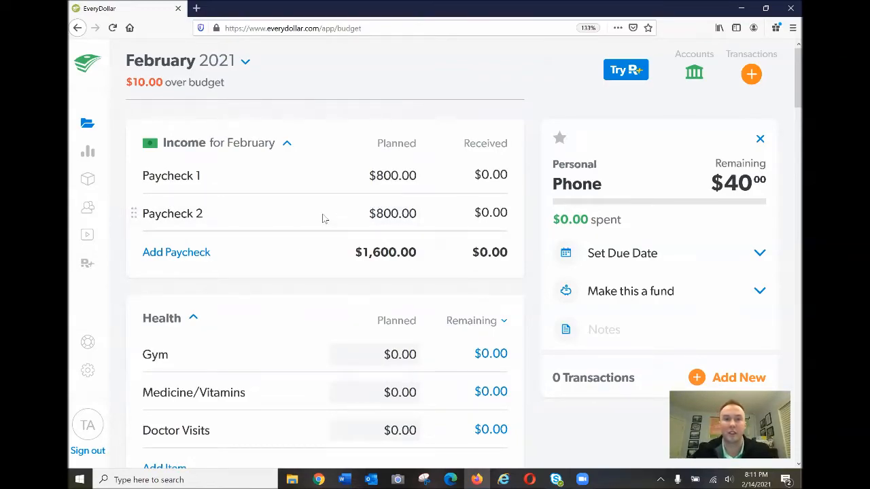
scroll(323, 218, down, 5)
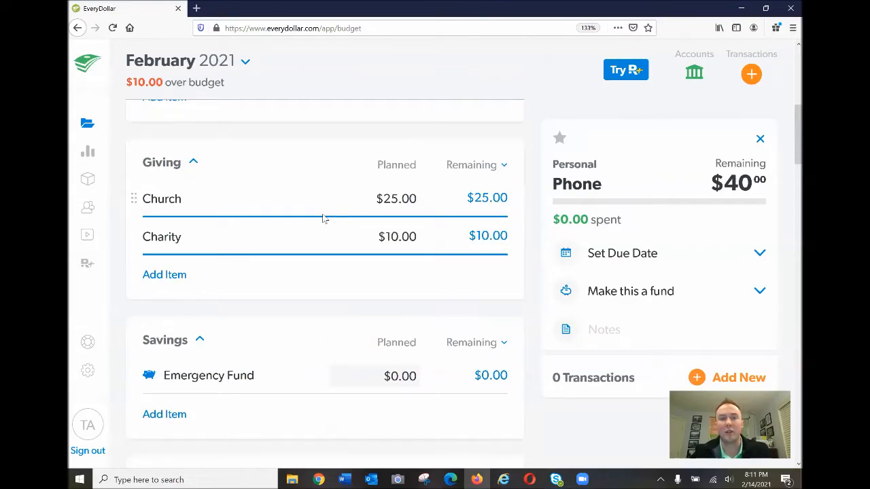
scroll(323, 218, down, 12)
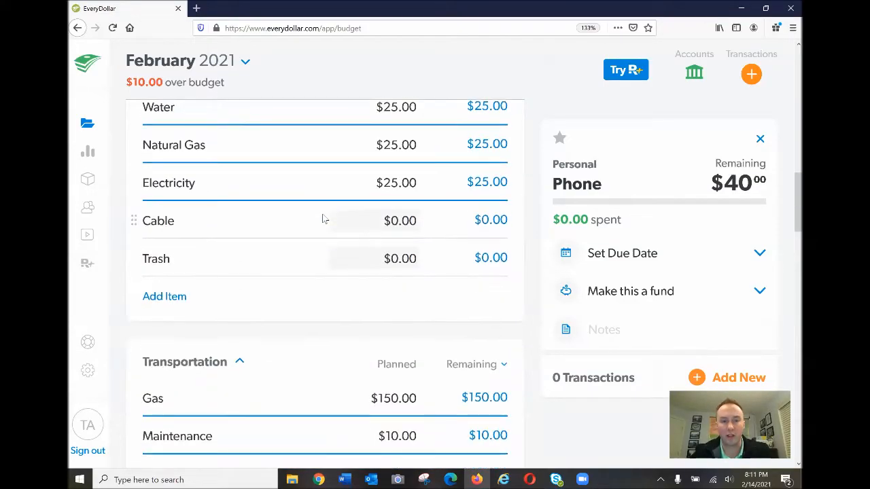
scroll(323, 218, down, 3)
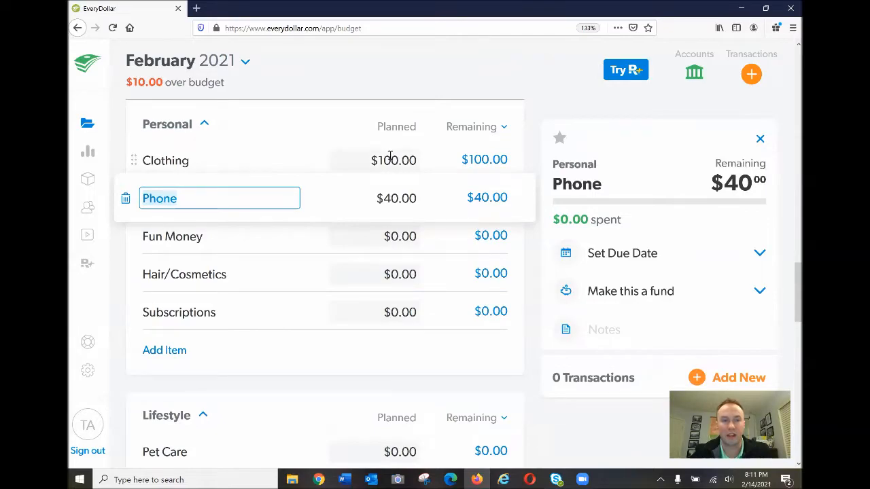
click(390, 156)
text(90.0)
key(BackSpace)
key(Tab)
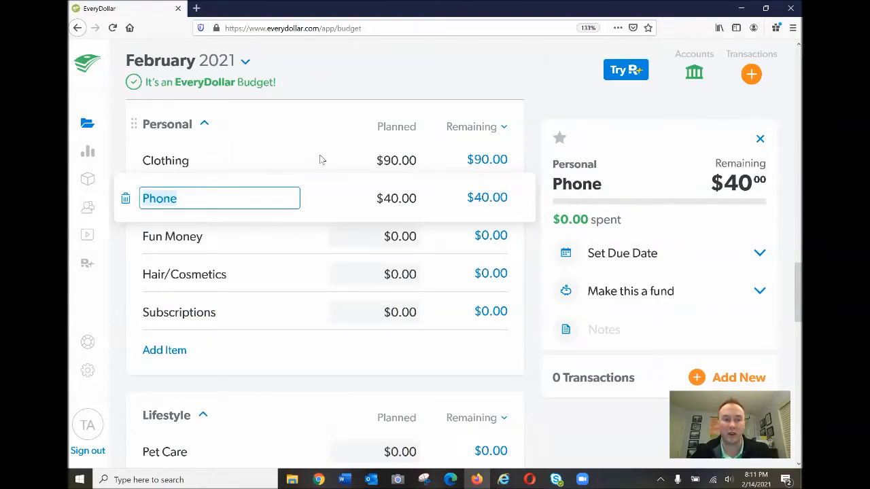
Step: Start a new expense transaction of $55.00 with Target as the place where the money was spent
scroll(330, 177, up, 4)
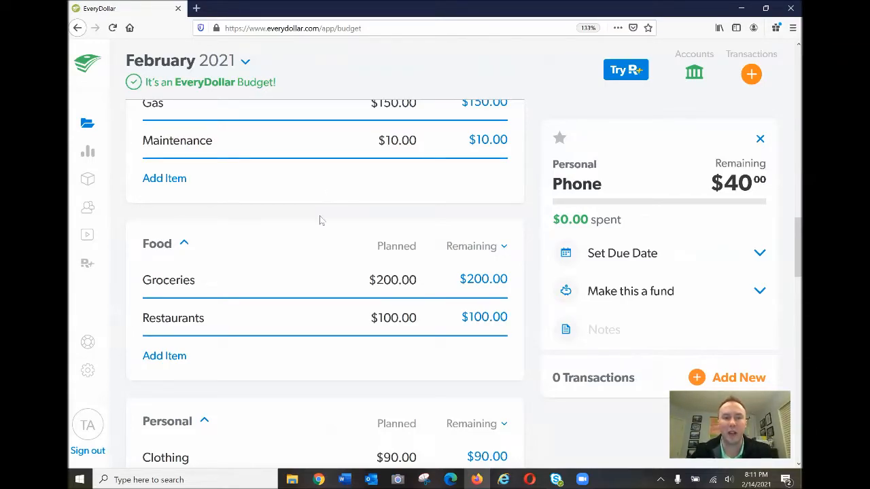
click(751, 75)
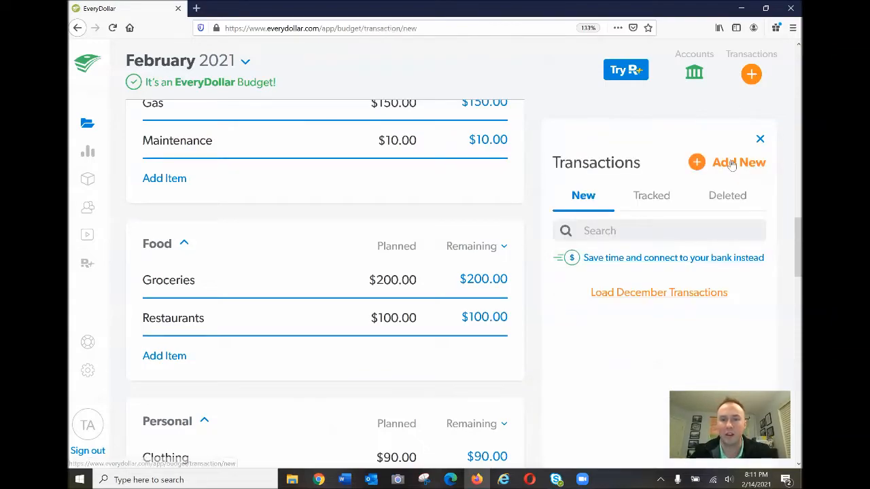
click(724, 163)
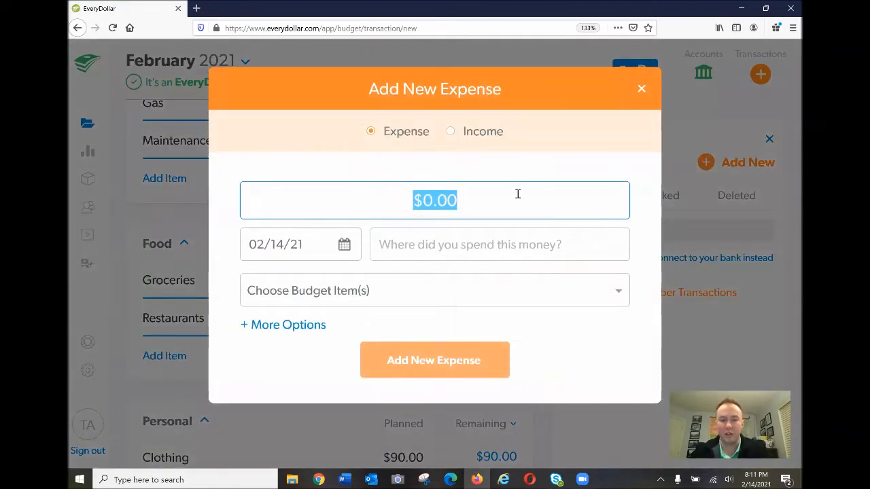
text(55.00)
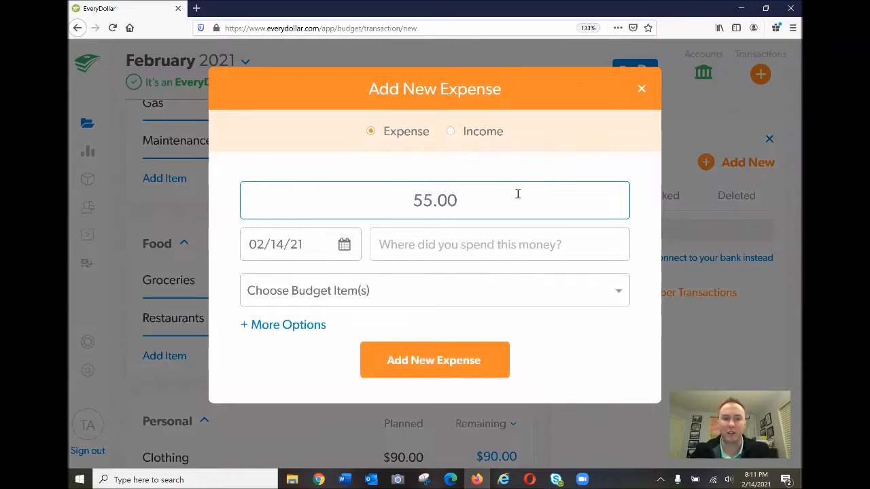
click(498, 241)
text(Target)
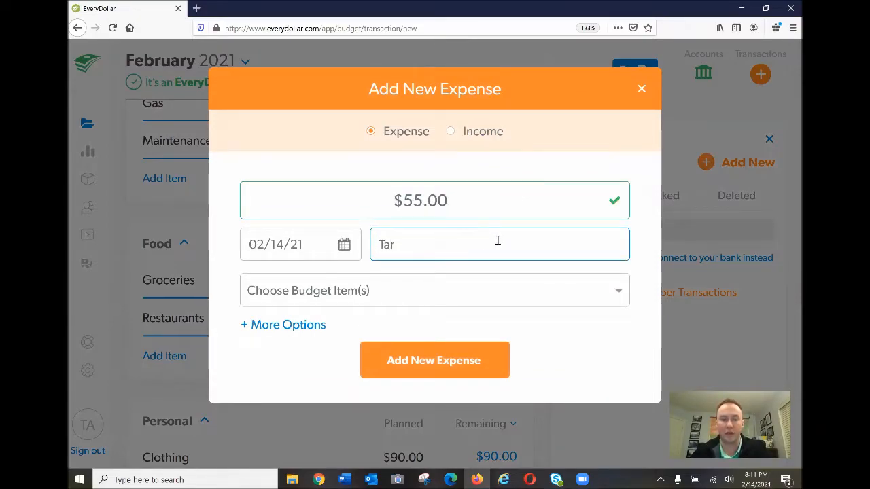
Step: Assign the Target expense to the Groceries budget item in the Food group
click(475, 291)
scroll(414, 300, down, 10)
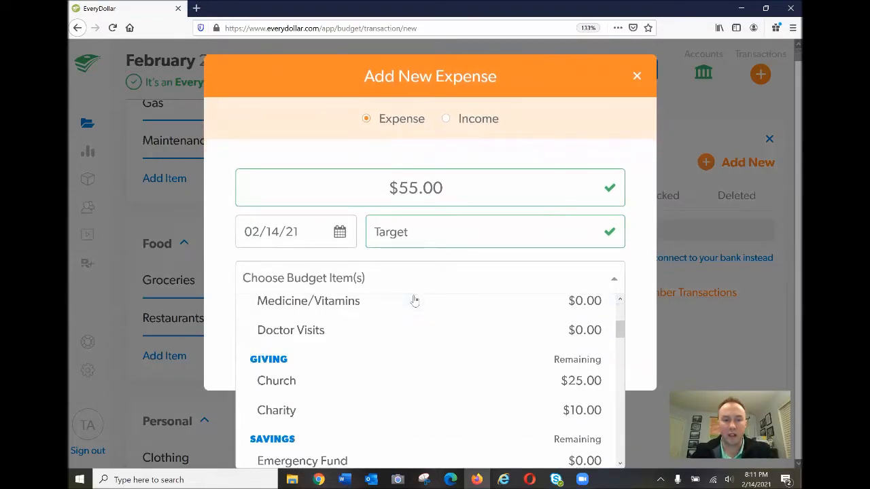
scroll(405, 356, down, 6)
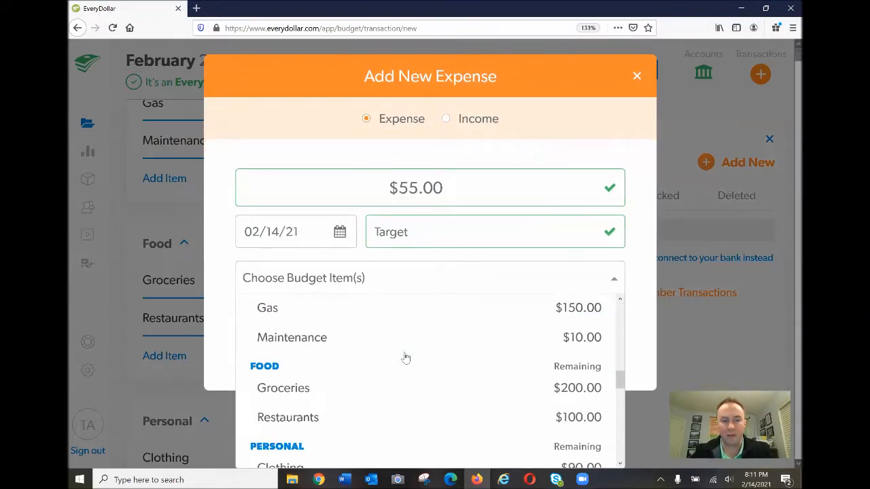
scroll(295, 337, up, 3)
click(290, 386)
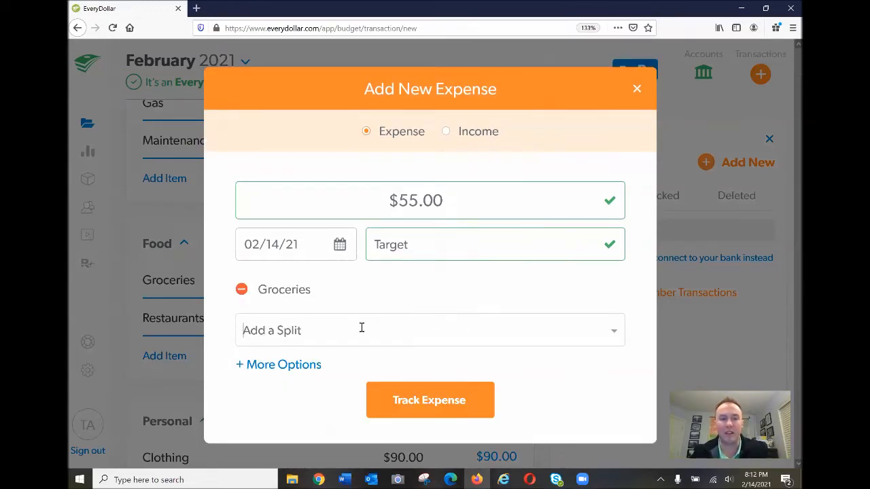
Step: Add Clothing from the Personal group as a split of the Target expense alongside Groceries
click(296, 330)
scroll(419, 363, down, 10)
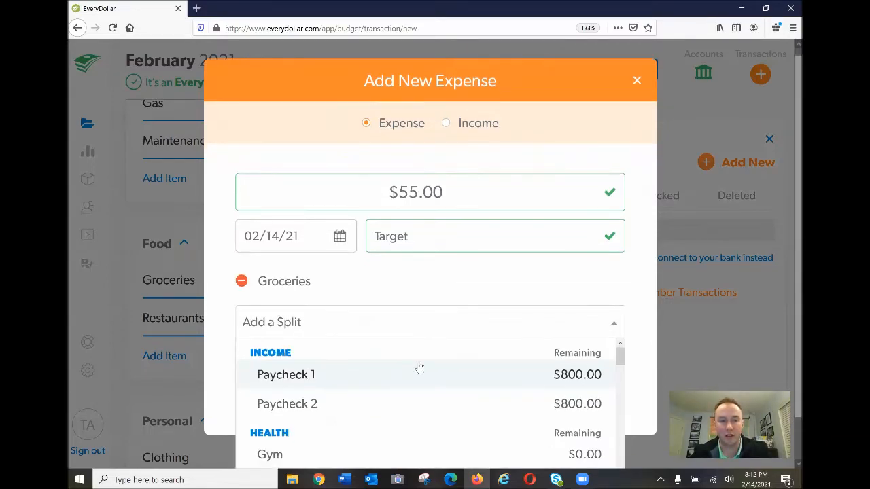
scroll(421, 352, down, 6)
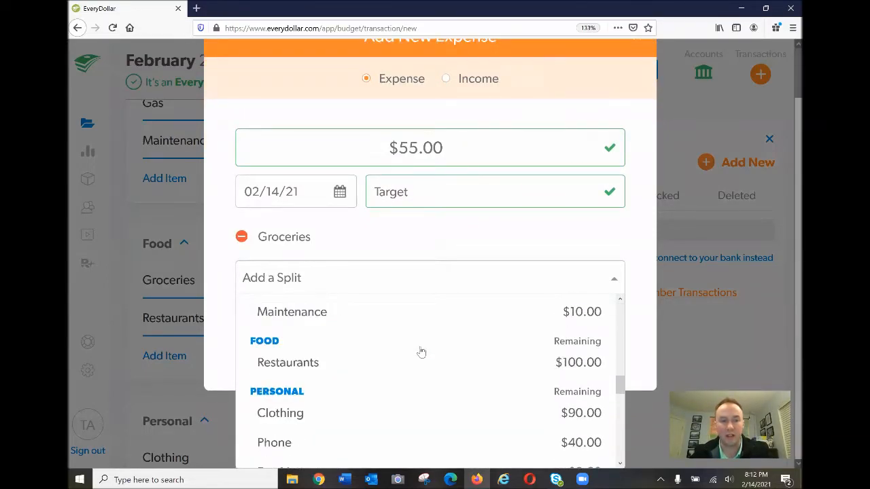
scroll(416, 350, up, 2)
click(415, 350)
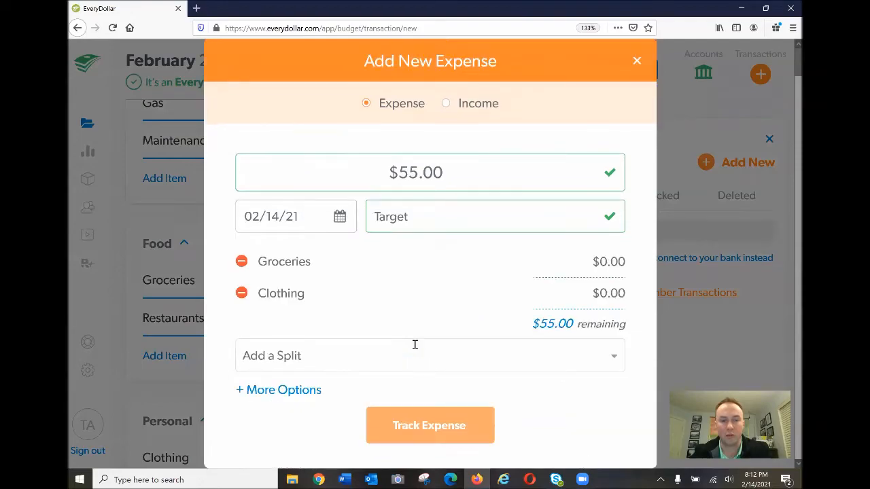
Step: Divide the Target expense between the two budget items, with $40.00 for Groceries and $15.00 for Clothing
click(588, 261)
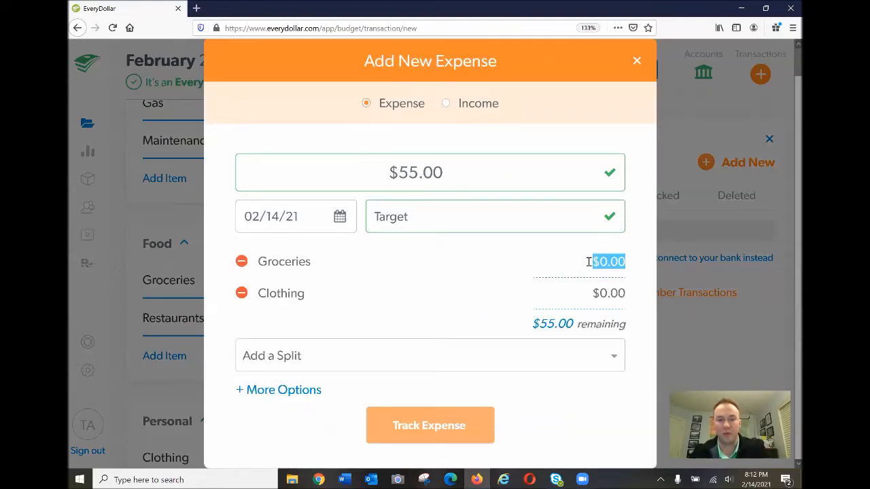
text(40.00)
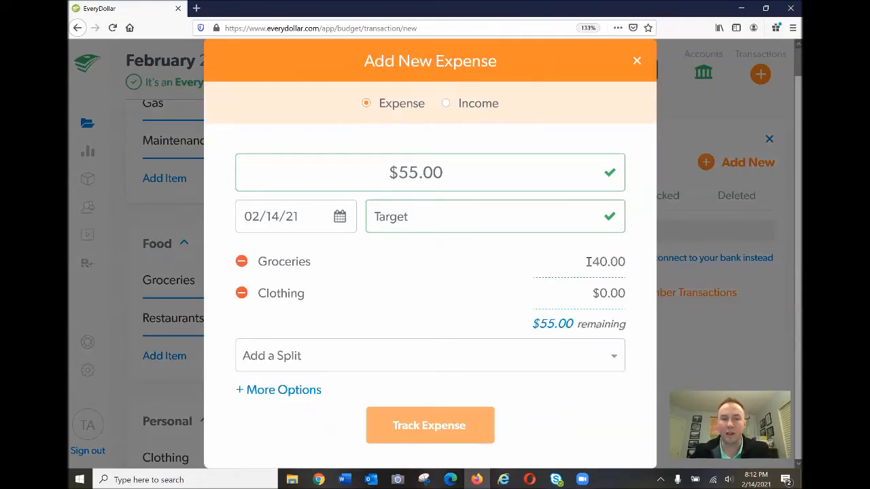
click(615, 294)
text(150)
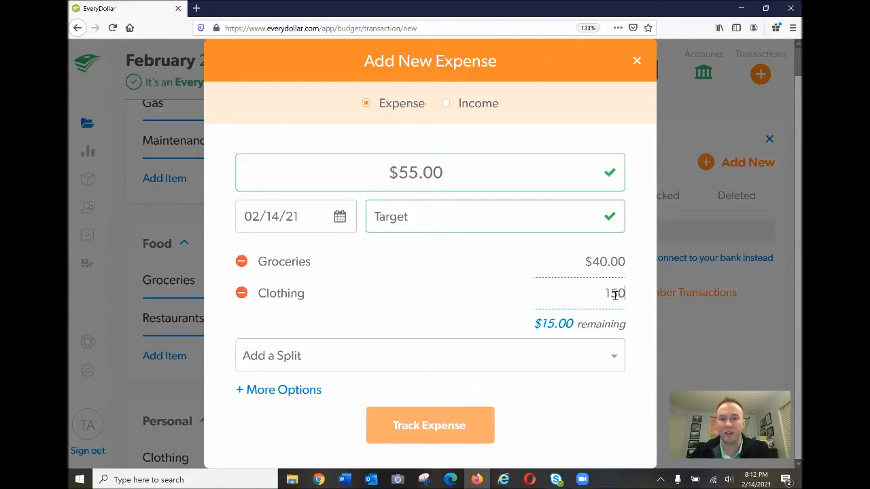
key(BackSpace)
text(.00)
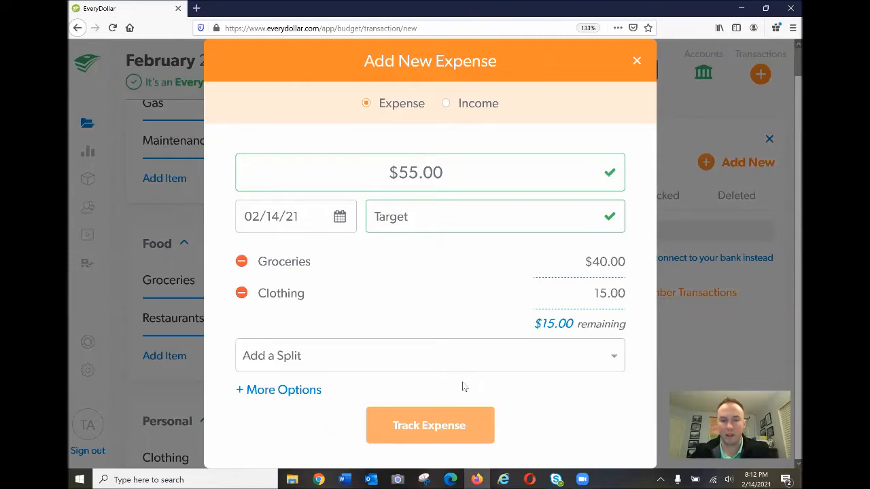
Step: Track the split Target expense and decline the offer of a free Plus trial
click(446, 406)
click(443, 422)
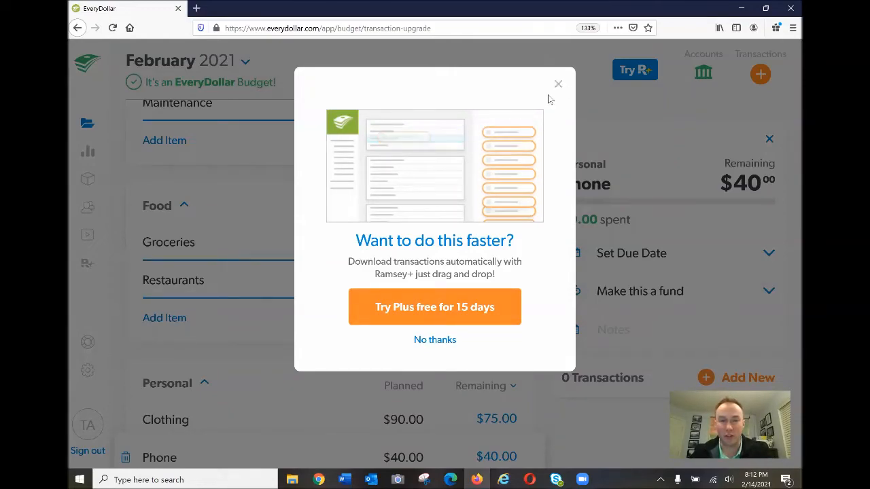
click(432, 341)
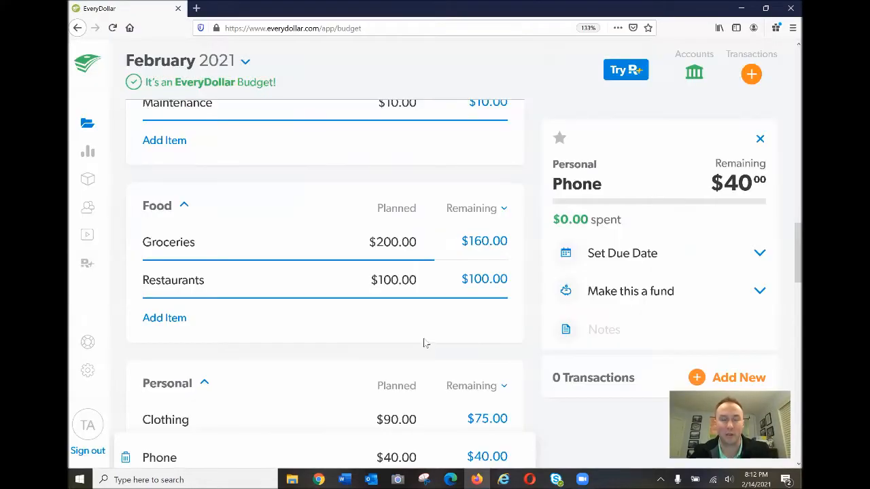
Step: Check the spent amounts for the Personal group's budget items, and return the budget to showing remaining amounts
scroll(322, 255, down, 1)
scroll(322, 256, down, 3)
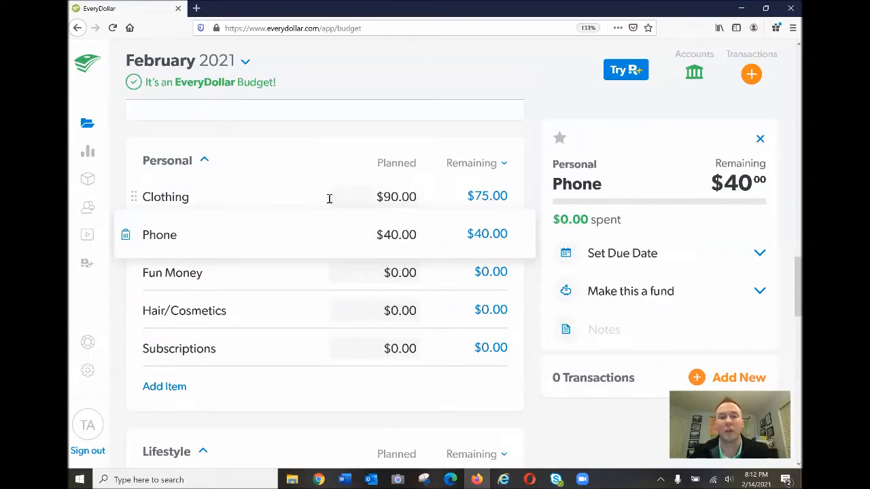
click(502, 163)
click(462, 209)
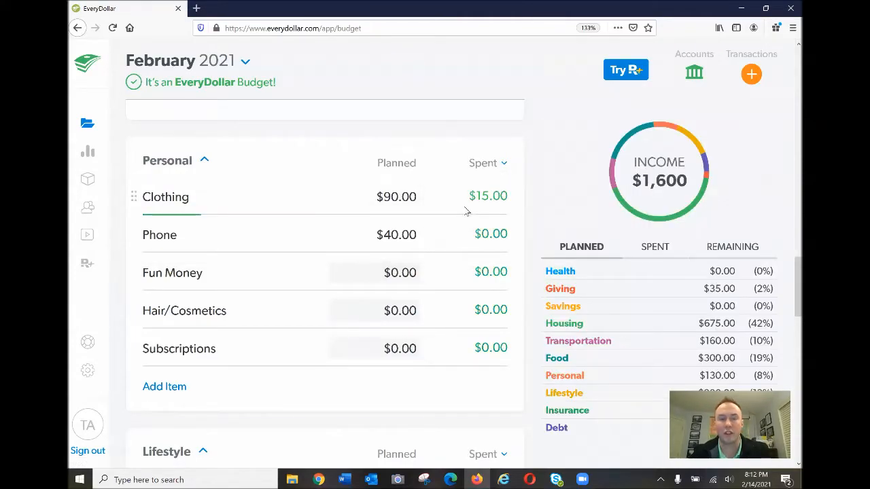
click(503, 165)
click(476, 186)
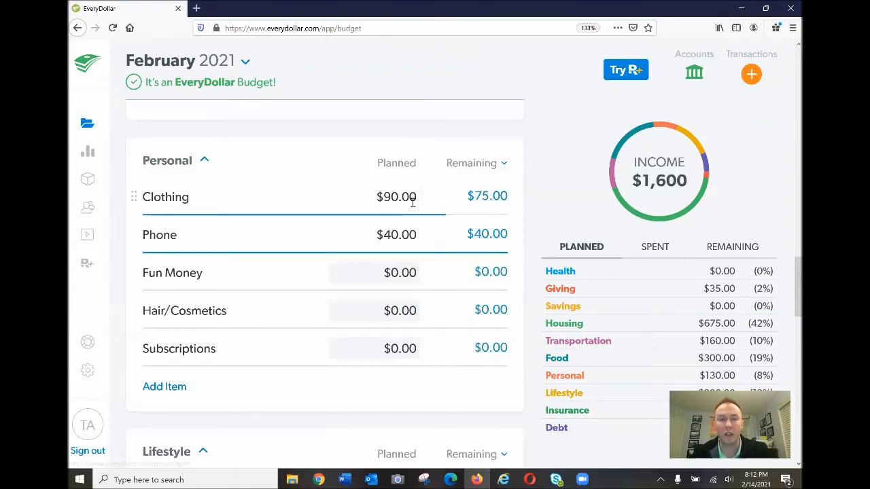
scroll(407, 209, up, 3)
scroll(407, 208, up, 4)
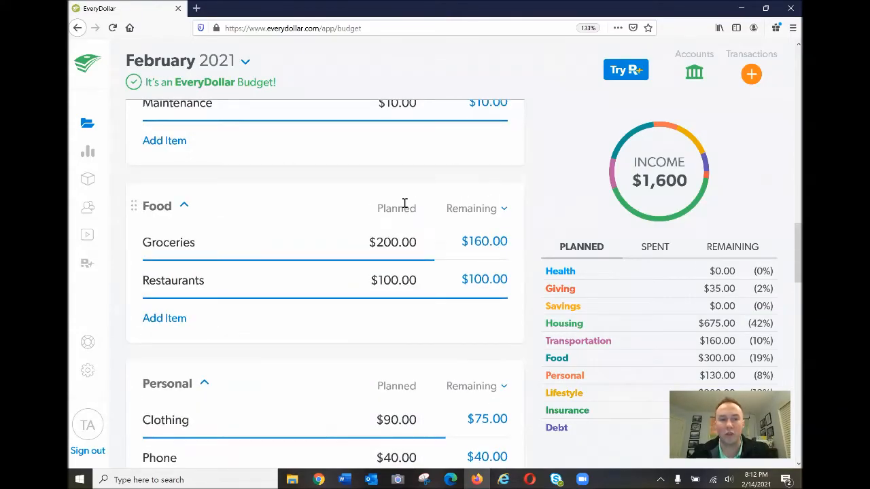
scroll(407, 208, up, 2)
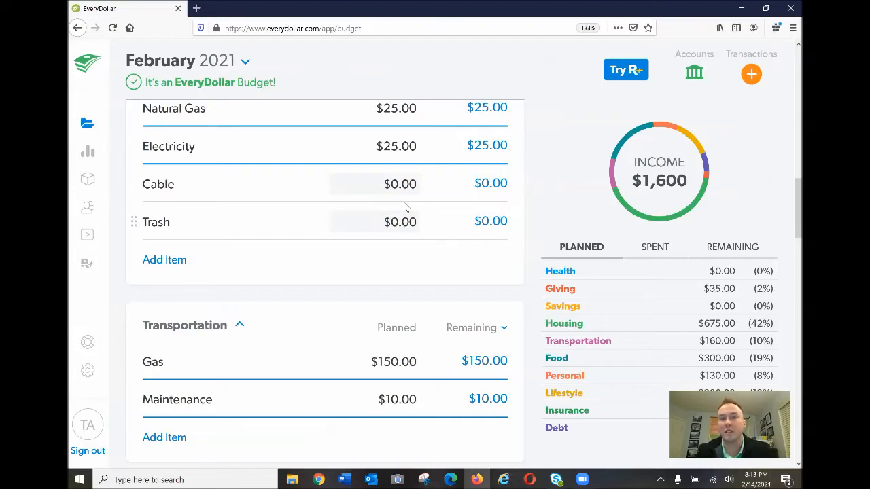
scroll(406, 208, up, 3)
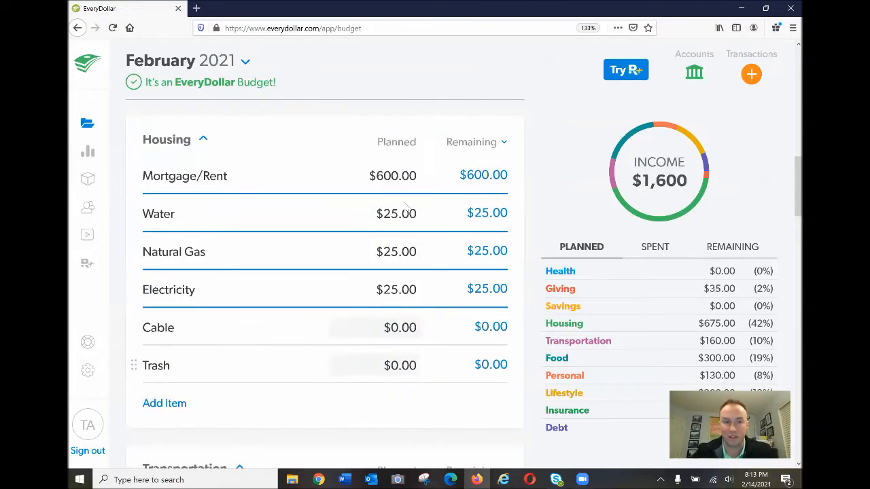